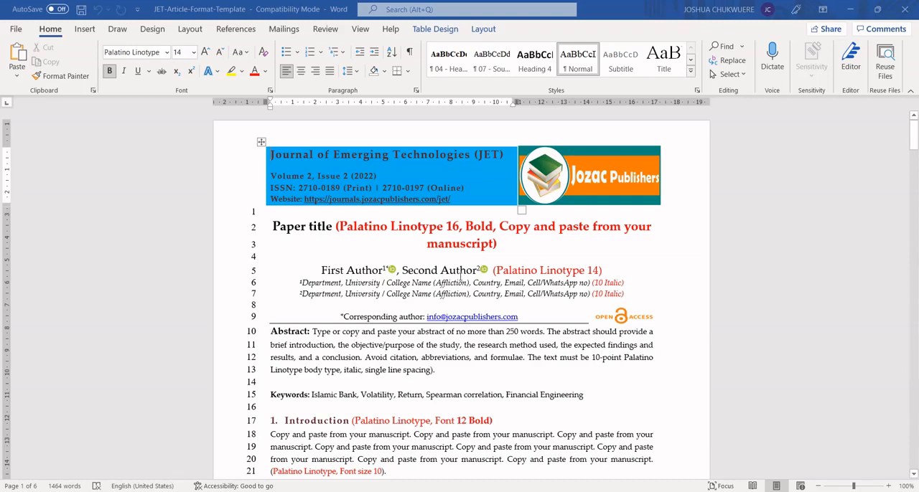
Step: View the article template side by side with the other open document and reduce the template's zoom to 90%
{"action": "left_click", "coordinate": [360, 30]}
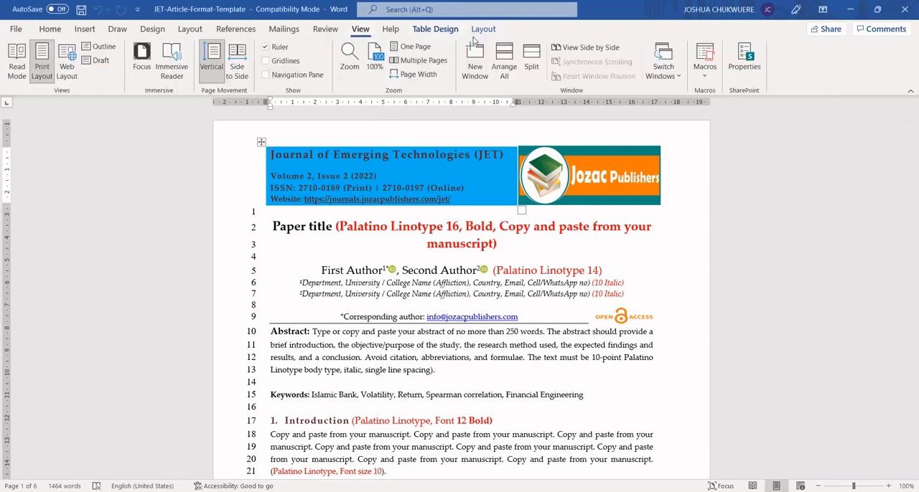
{"action": "left_click", "coordinate": [573, 52]}
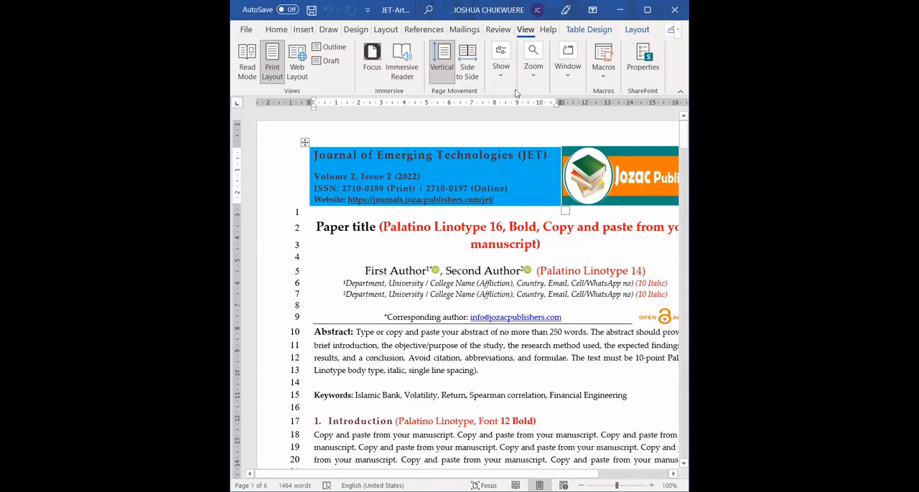
{"action": "left_click", "coordinate": [569, 72]}
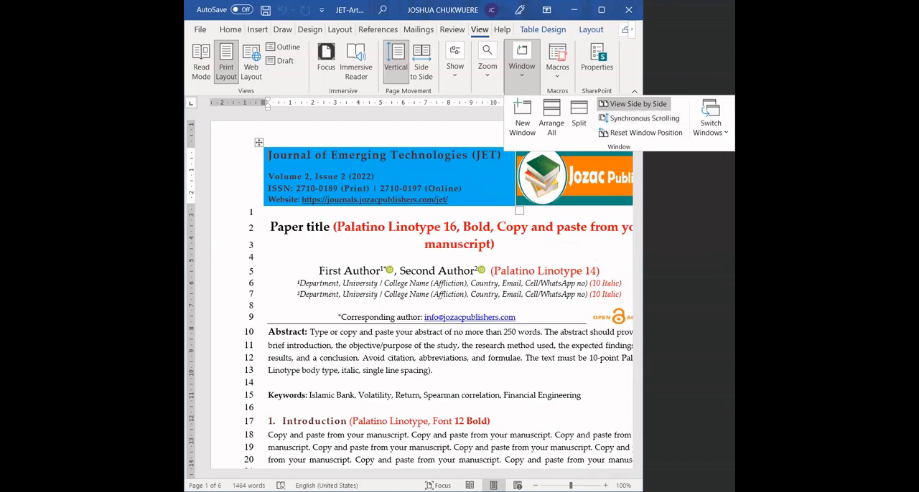
{"action": "left_click", "coordinate": [535, 486]}
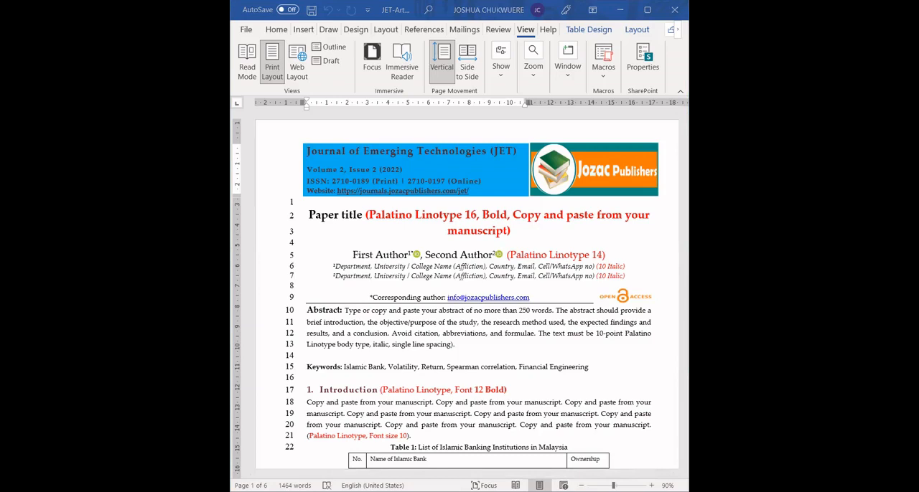
Step: Replace the "Paper title" placeholder with the copied title "Can we show Ubuntu on social media?", pasted as text only
{"action": "double_click", "coordinate": [348, 215]}
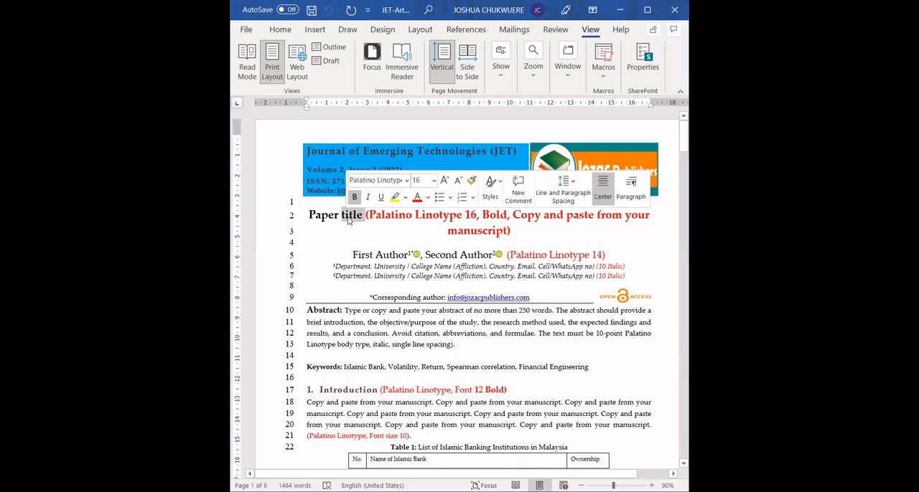
{"action": "right_click", "coordinate": [349, 221]}
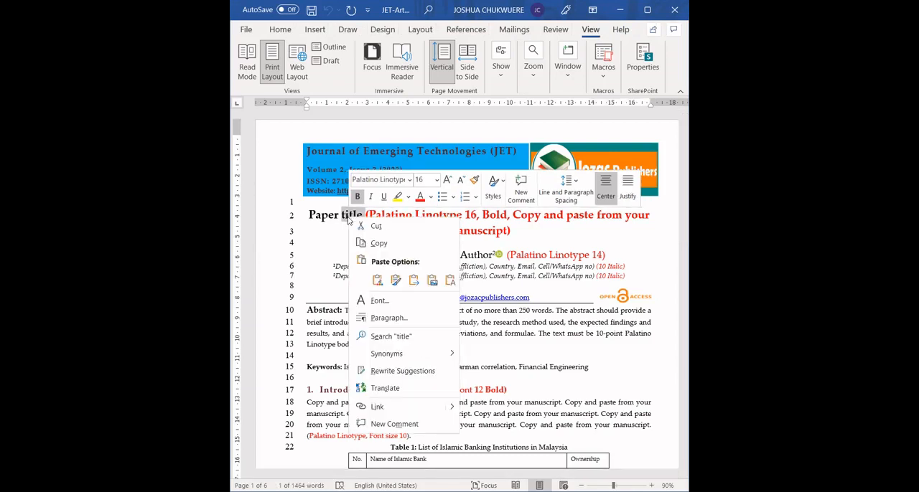
{"action": "left_click", "coordinate": [449, 280]}
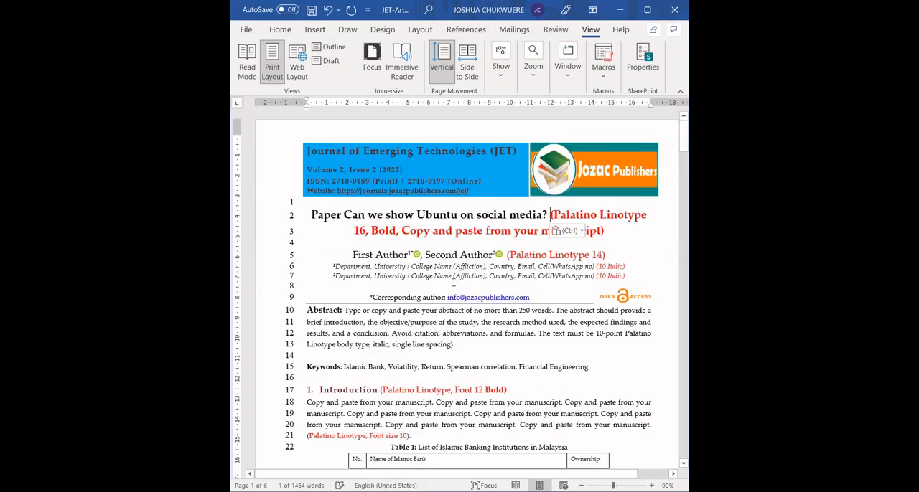
{"action": "double_click", "coordinate": [334, 216]}
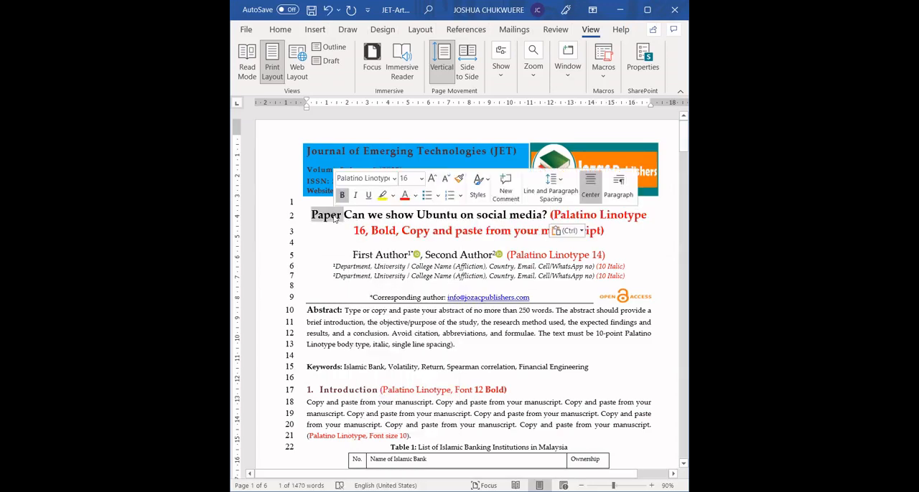
{"action": "key", "text": "BackSpace"}
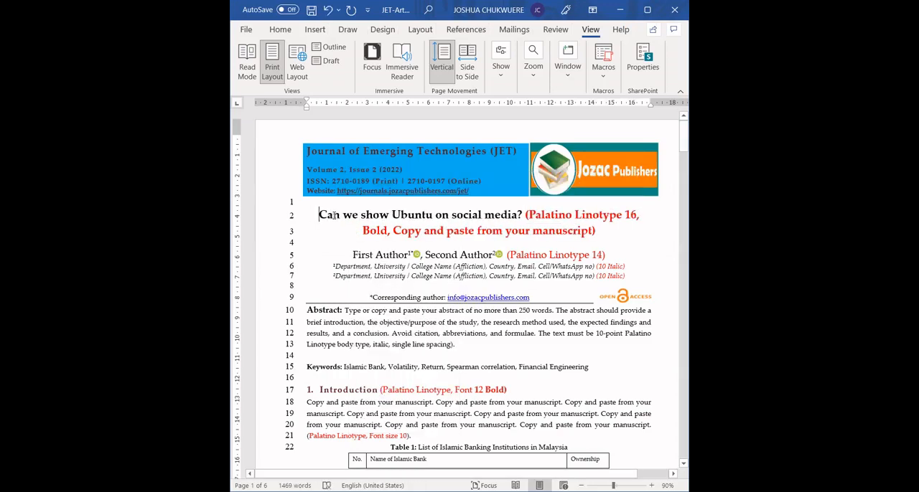
Step: Delete the red formatting instruction that follows the paper title, including its brackets
{"action": "left_click_drag", "start_coordinate": [521, 215], "coordinate": [592, 231]}
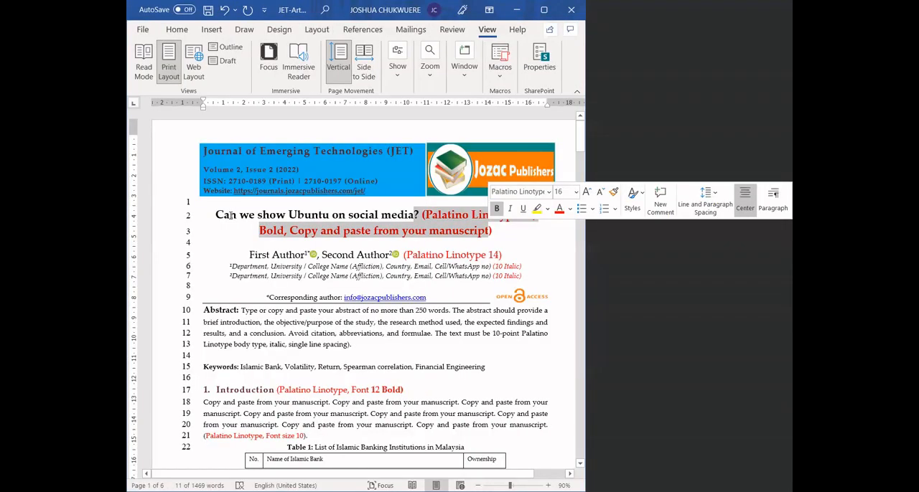
{"action": "left_click", "coordinate": [230, 215]}
{"action": "left_click_drag", "start_coordinate": [529, 215], "coordinate": [595, 231]}
{"action": "key", "text": "BackSpace"}
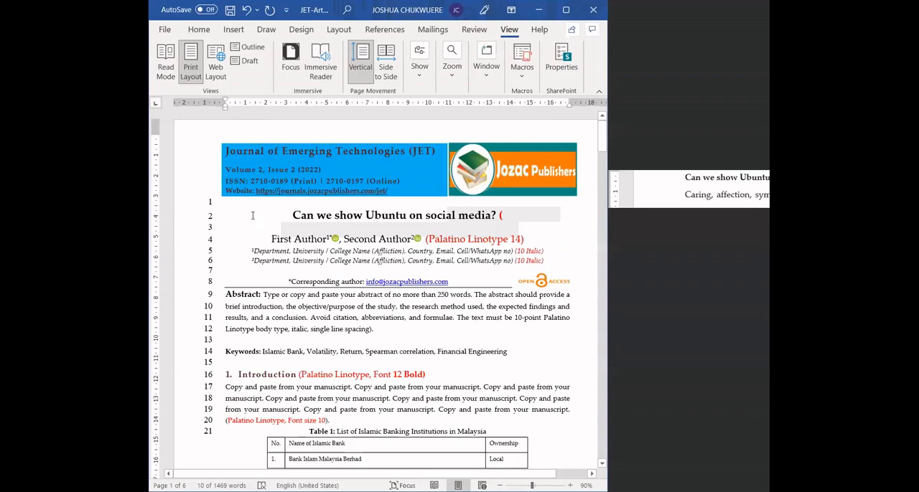
{"action": "key", "text": "BackSpace"}
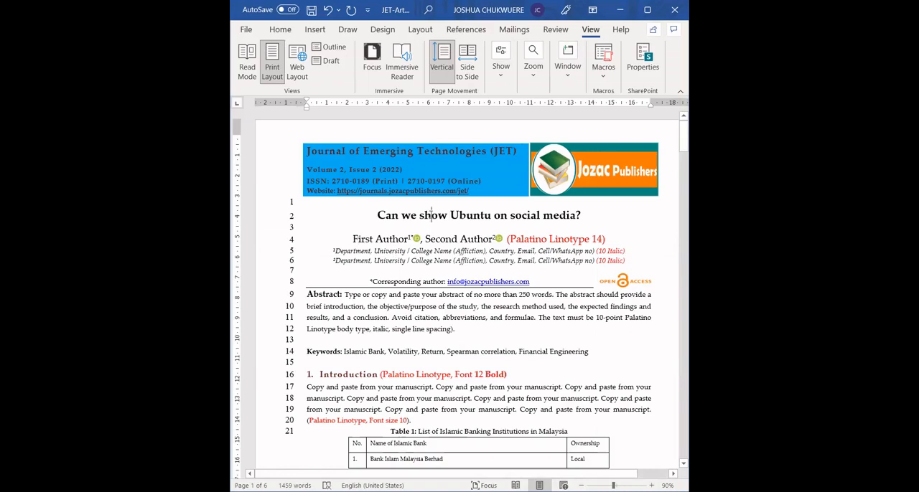
Step: Replace the abstract's placeholder text after the word "Type" with the copied manuscript abstract, pasted as text only
{"action": "left_click", "coordinate": [275, 30]}
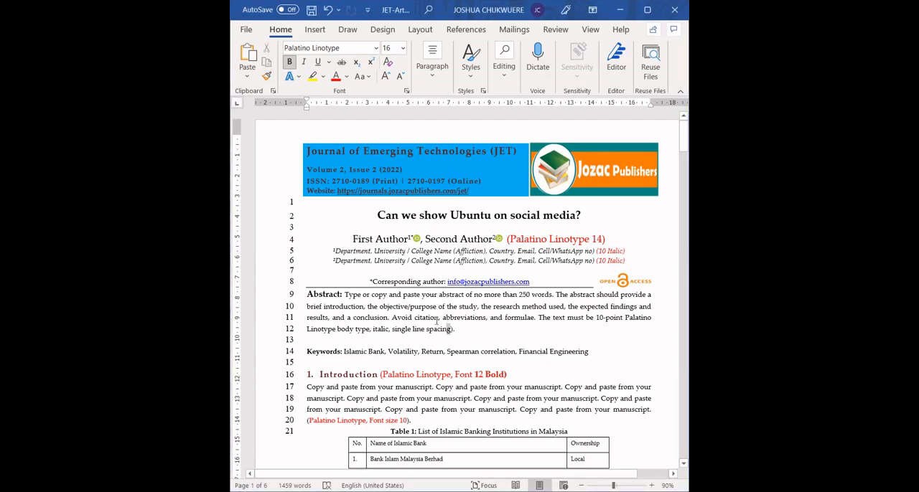
{"action": "left_click_drag", "start_coordinate": [437, 323], "coordinate": [369, 301]}
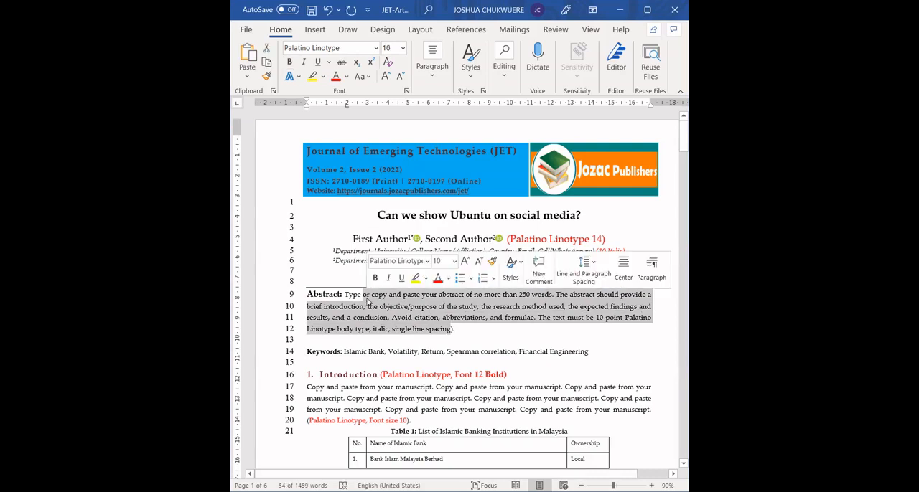
{"action": "right_click", "coordinate": [368, 301]}
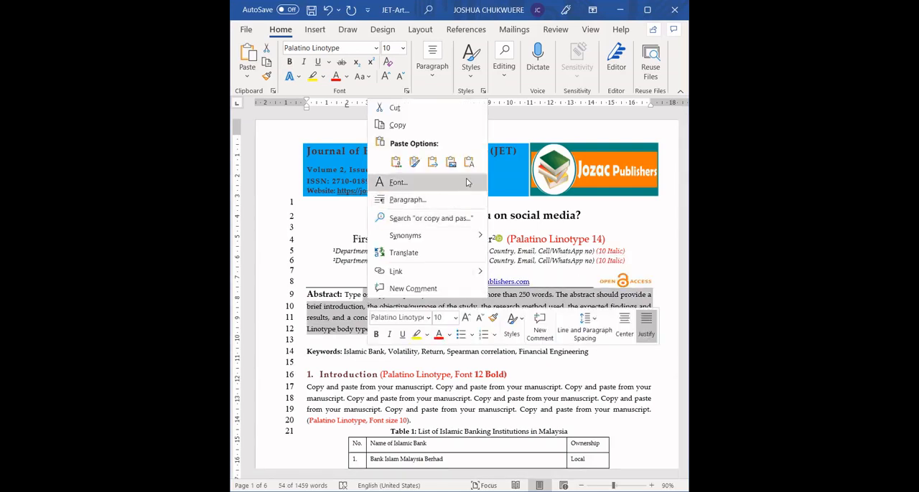
{"action": "left_click", "coordinate": [469, 163]}
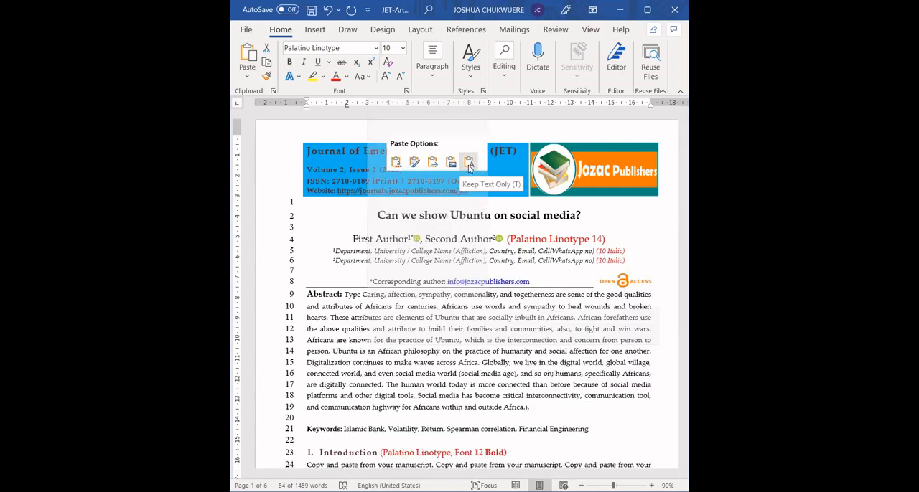
Step: Remove the leftover word "Type" at the start of the abstract and the stray ")." at its end
{"action": "double_click", "coordinate": [355, 294]}
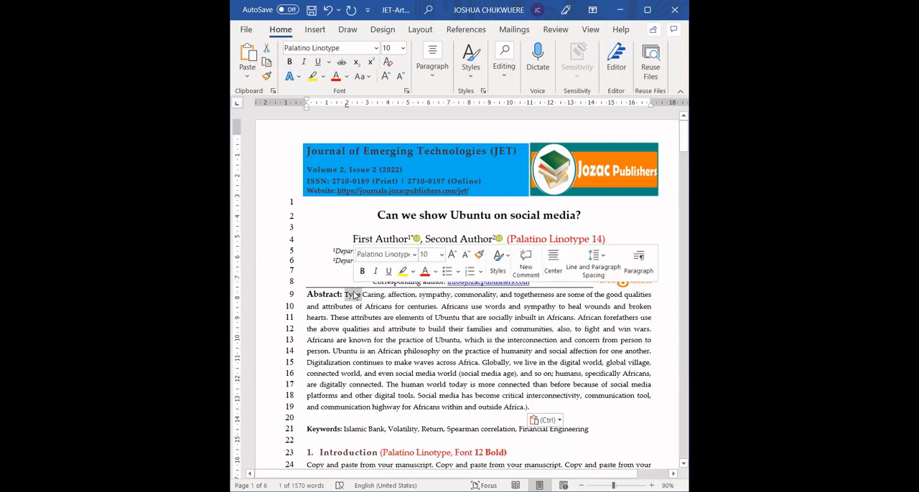
{"action": "key", "text": "Delete"}
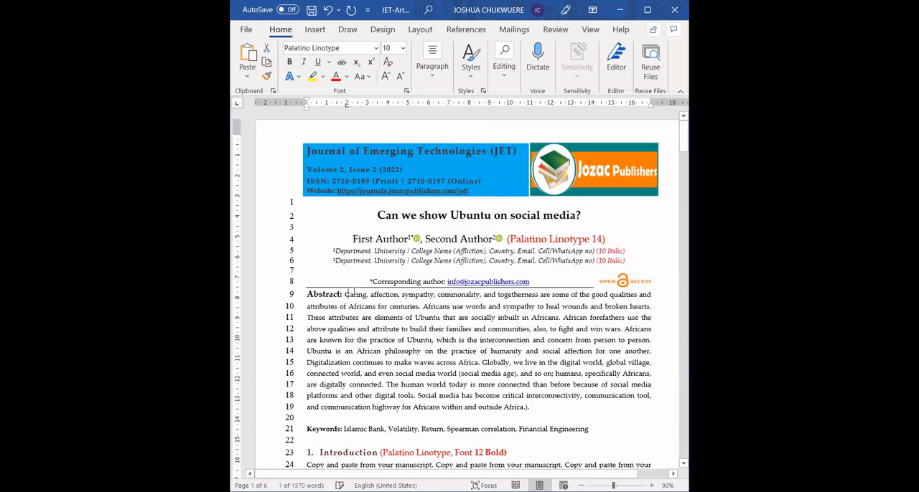
{"action": "key", "text": "Left"}
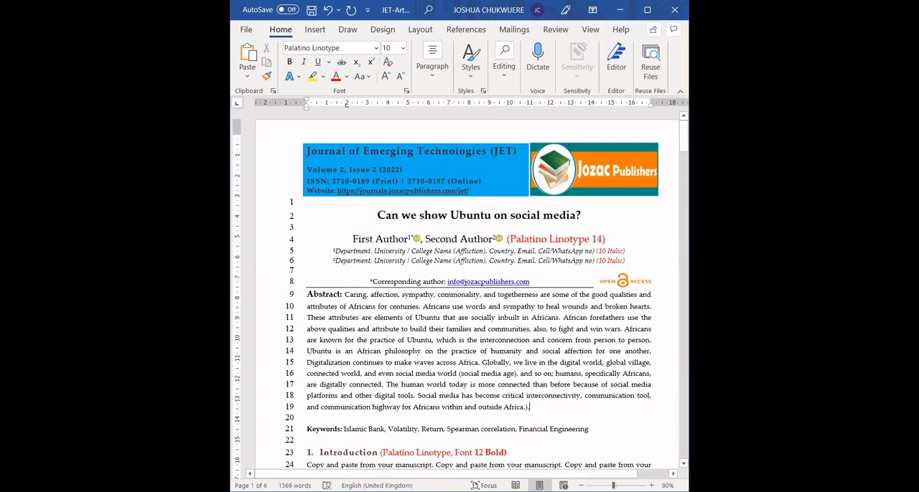
{"action": "key", "text": "BackSpace"}
{"action": "key", "text": "BackSpace"}
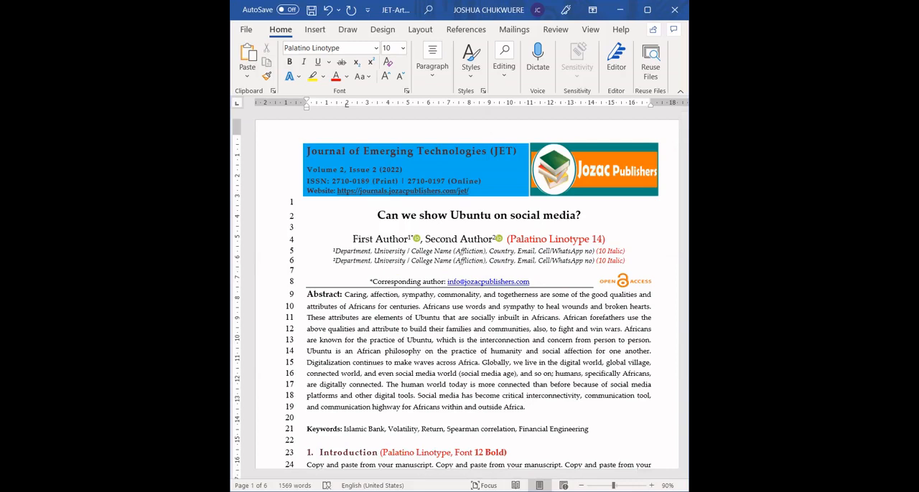
Step: Break the keyword list so that each of the five keywords stands on its own line below the Keywords label
{"action": "key", "text": "Down"}
{"action": "key", "text": "Down"}
{"action": "key", "text": "Down"}
{"action": "key", "text": "Down"}
{"action": "key", "text": "Down"}
{"action": "key", "text": "Down"}
{"action": "key", "text": "Down"}
{"action": "key", "text": "Down"}
{"action": "key", "text": "Down"}
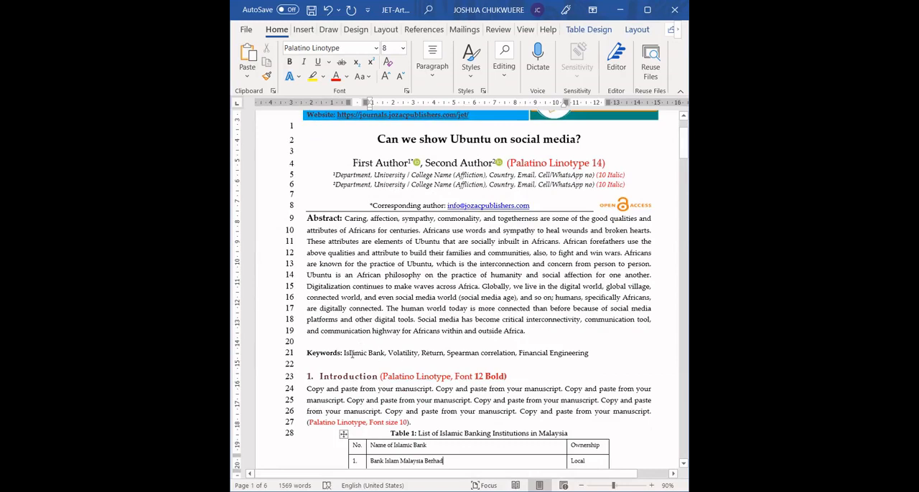
{"action": "left_click_drag", "start_coordinate": [344, 352], "coordinate": [589, 353]}
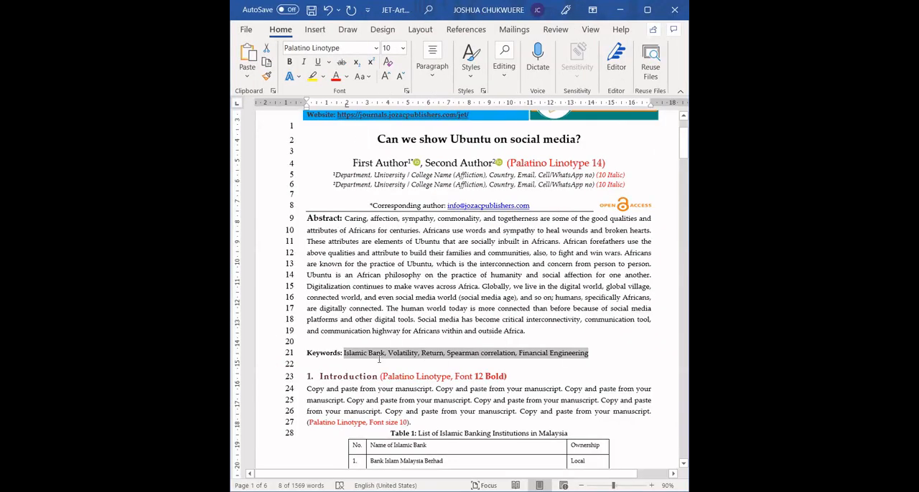
{"action": "left_click", "coordinate": [250, 366]}
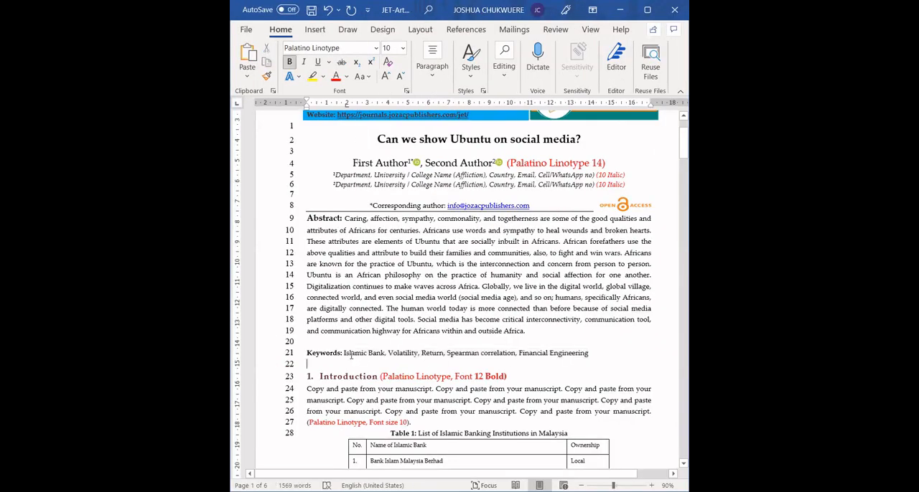
{"action": "left_click", "coordinate": [344, 354]}
{"action": "key", "text": "Return"}
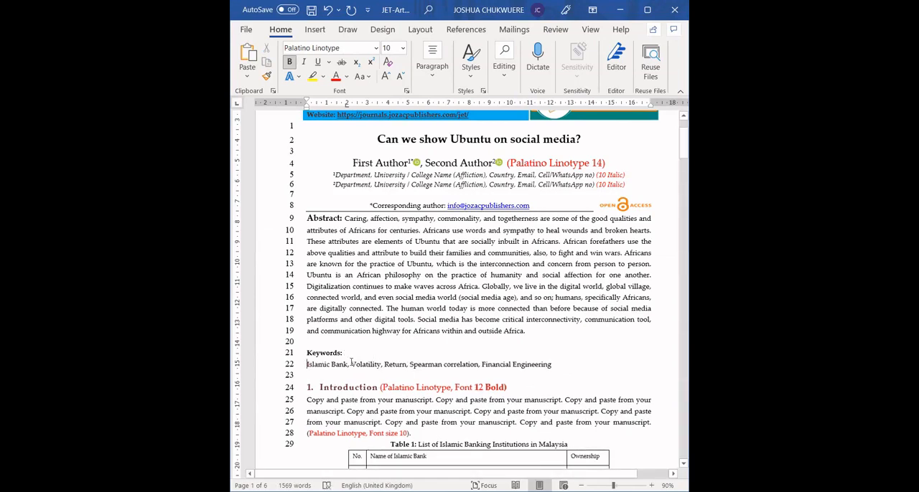
{"action": "left_click", "coordinate": [351, 364]}
{"action": "key", "text": "Return"}
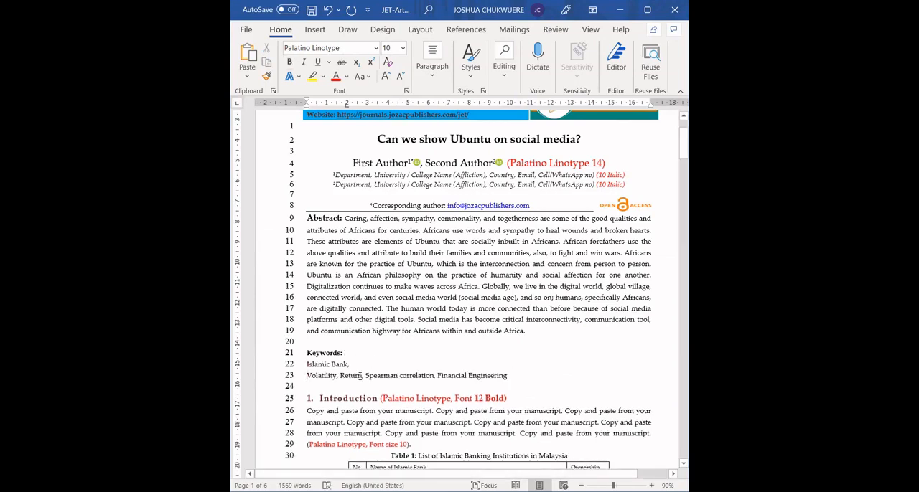
{"action": "left_click", "coordinate": [340, 375]}
{"action": "key", "text": "Return"}
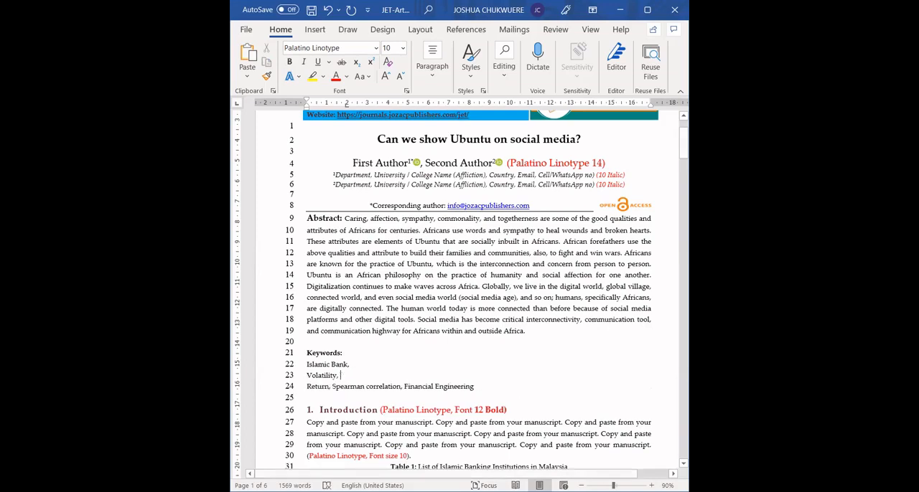
{"action": "left_click", "coordinate": [333, 388]}
{"action": "key", "text": "Return"}
{"action": "left_click", "coordinate": [378, 398]}
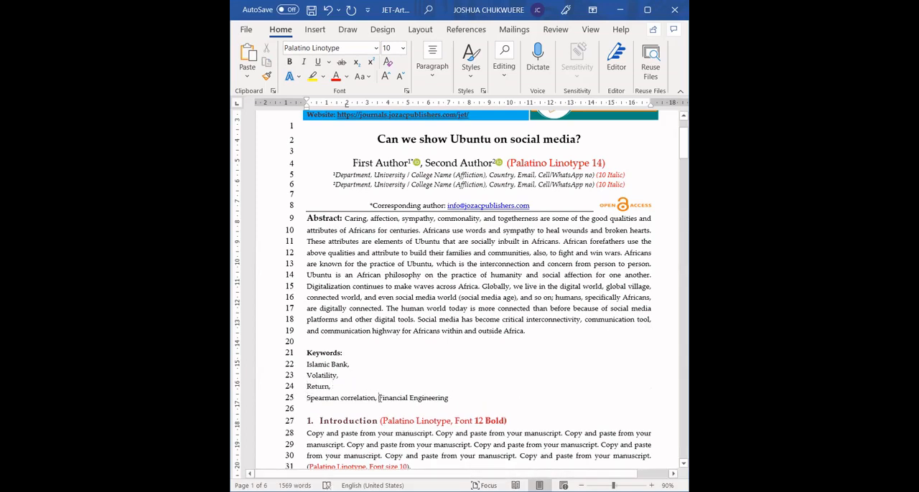
{"action": "key", "text": "Return"}
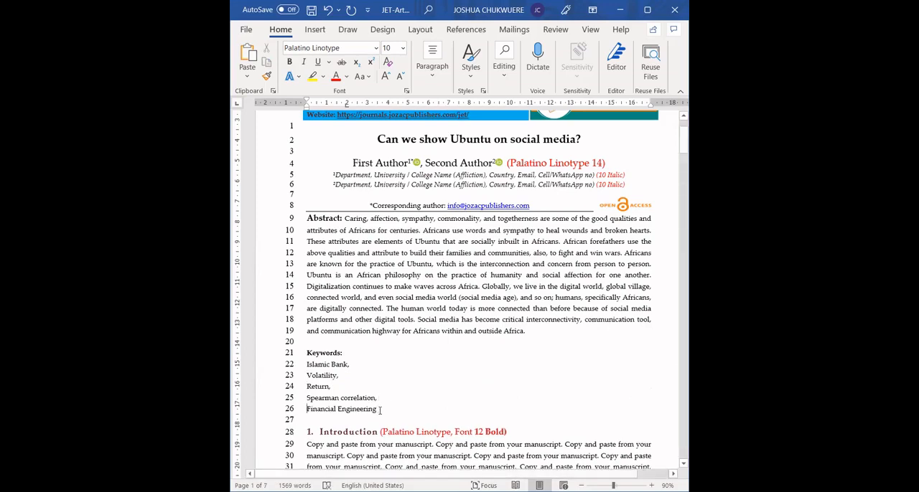
Step: Sort the five keyword lines by paragraph as text in ascending order, with no header row
{"action": "left_click_drag", "start_coordinate": [377, 409], "coordinate": [307, 364]}
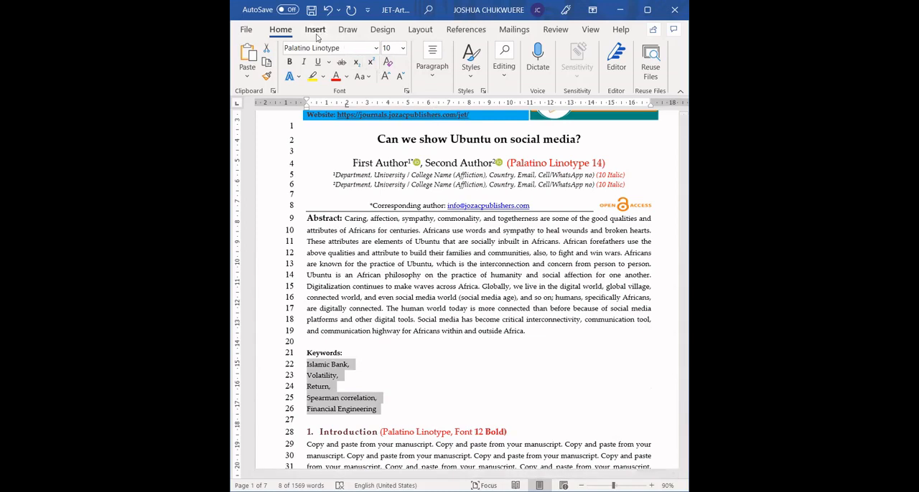
{"action": "left_click", "coordinate": [506, 78]}
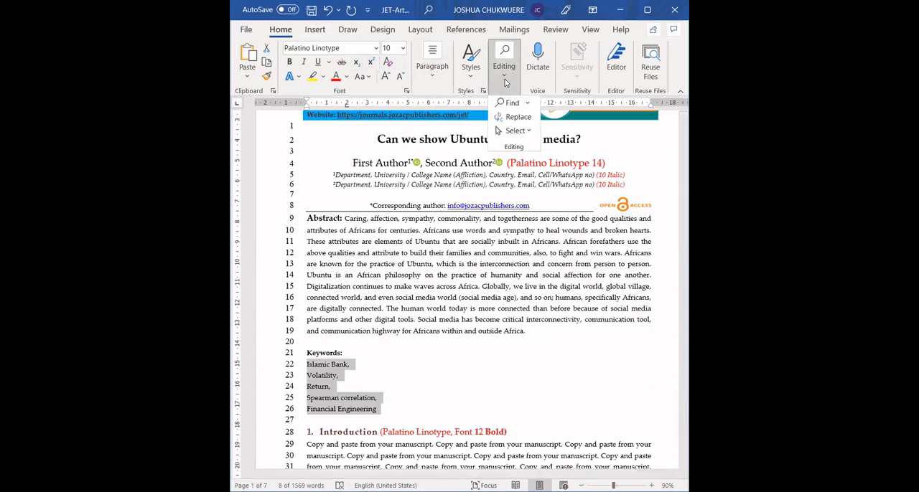
{"action": "left_click", "coordinate": [433, 77]}
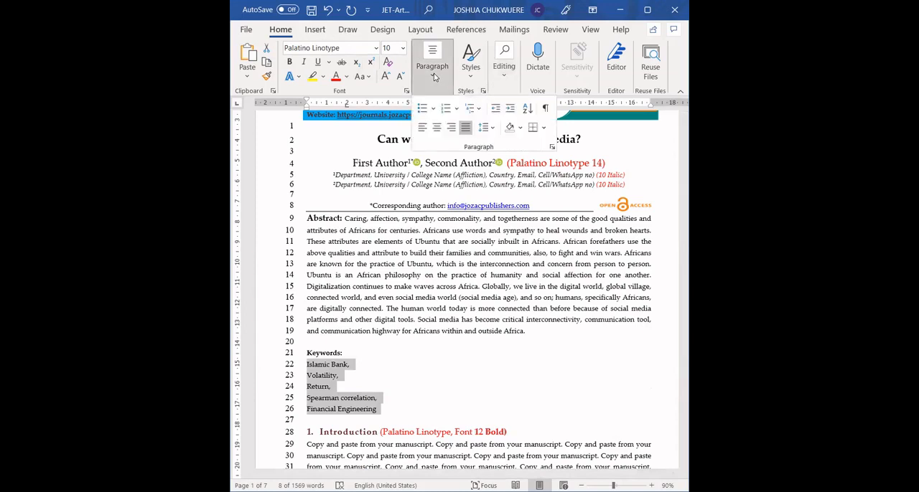
{"action": "left_click", "coordinate": [527, 108]}
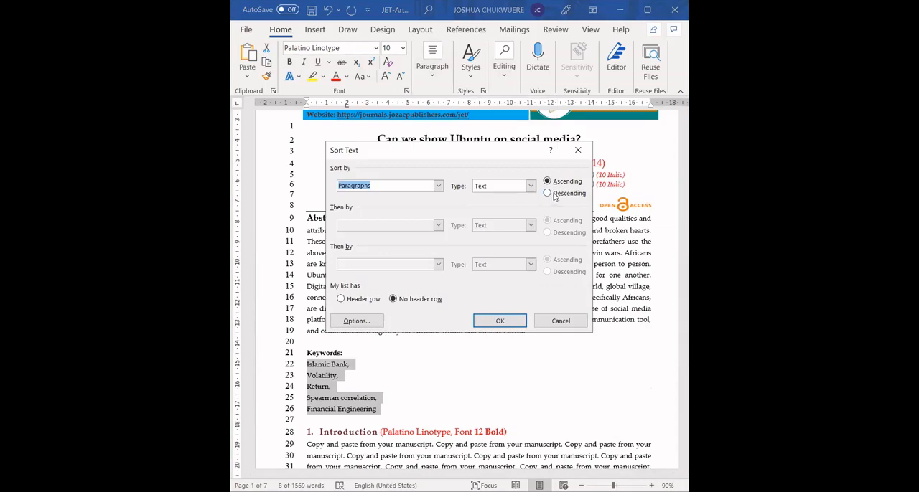
{"action": "left_click", "coordinate": [511, 324]}
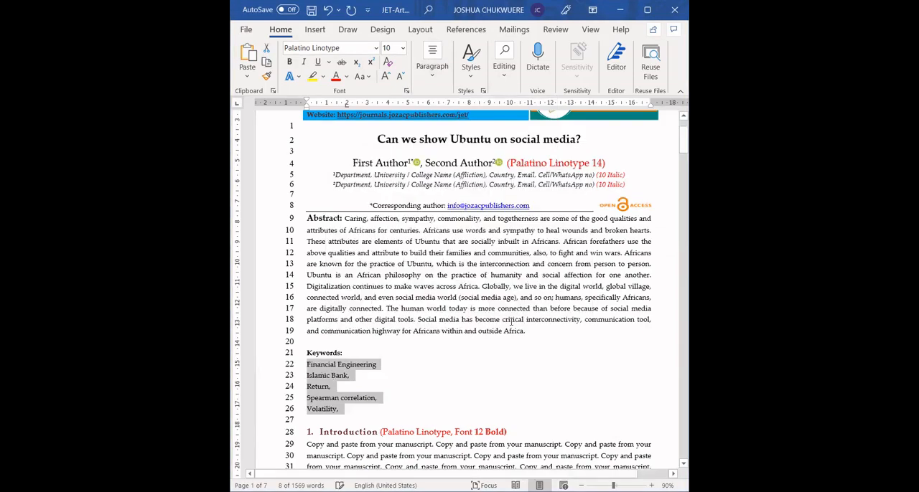
Step: Join the five sorted keywords onto the Keywords line as one comma-separated list, with no comma after Volatility
{"action": "left_click", "coordinate": [366, 350]}
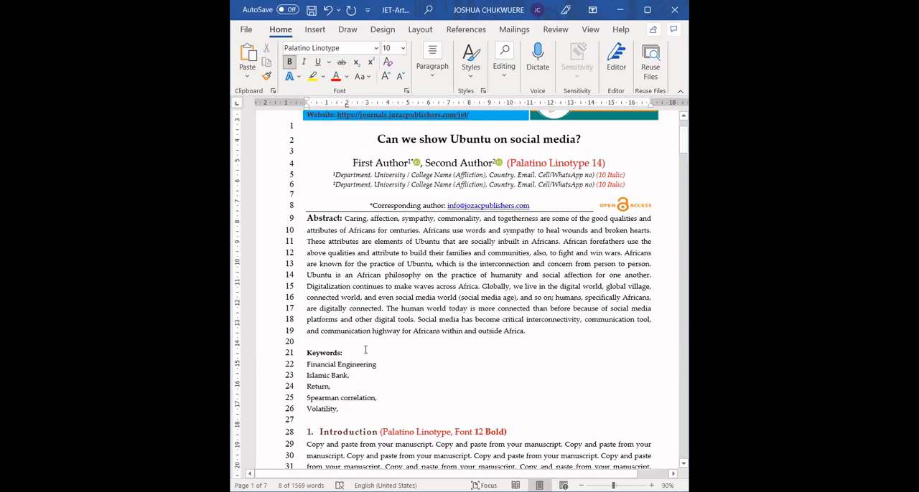
{"action": "key", "text": "Delete"}
{"action": "key", "text": "End"}
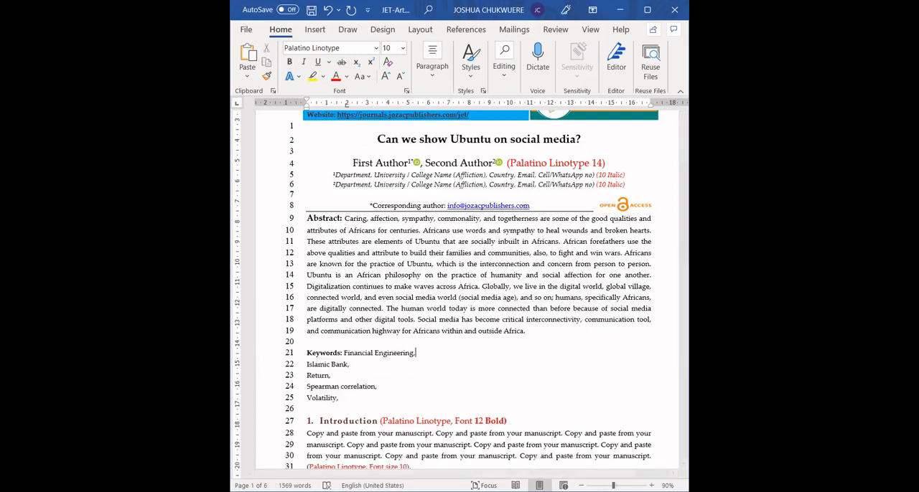
{"action": "type", "text": ","}
{"action": "key", "text": "Delete"}
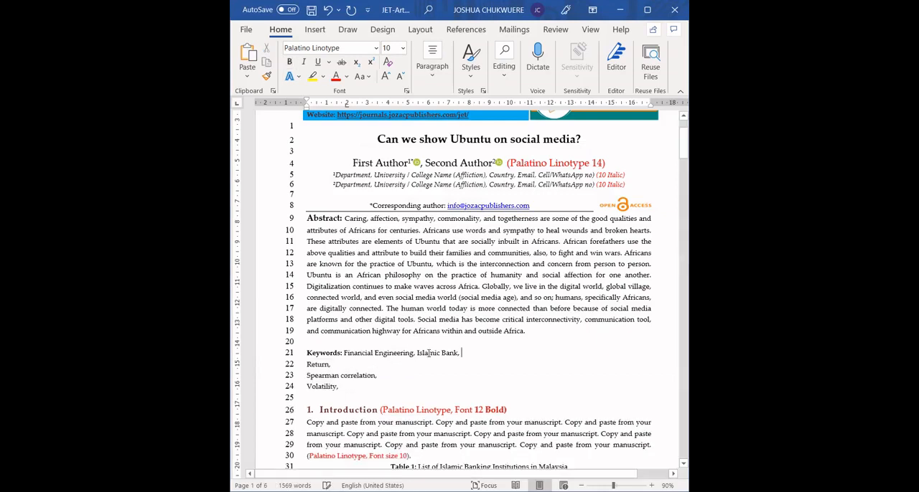
{"action": "key", "text": "End"}
{"action": "key", "text": "Delete"}
{"action": "key", "text": "End"}
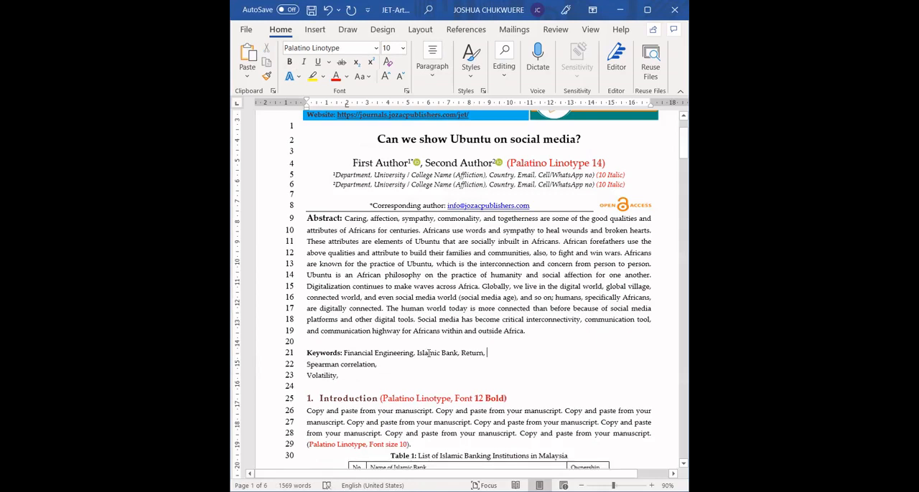
{"action": "key", "text": "Delete"}
{"action": "key", "text": "End"}
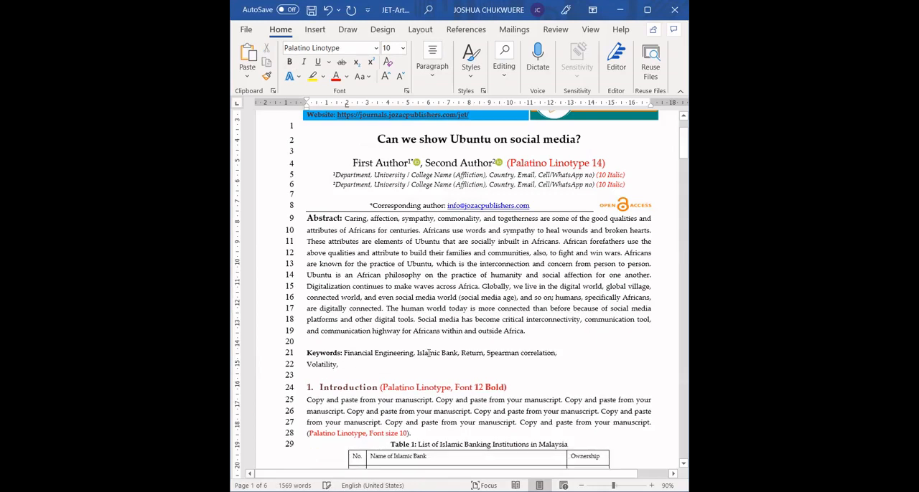
{"action": "key", "text": "Delete"}
{"action": "key", "text": "End"}
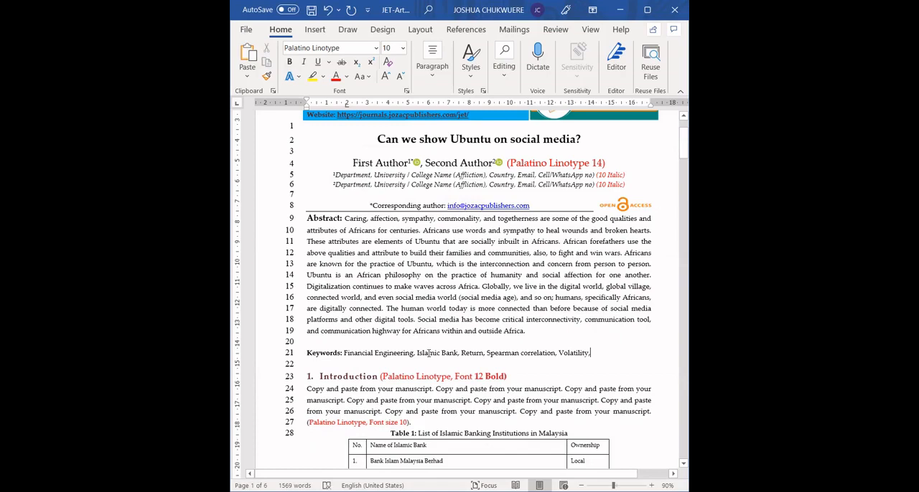
{"action": "key", "text": "BackSpace"}
Step: Replace the Introduction's placeholder paragraph with the copied manuscript text, pasted as text only, and remove the leftover word "Copy"
{"action": "left_click_drag", "start_coordinate": [327, 390], "coordinate": [650, 412]}
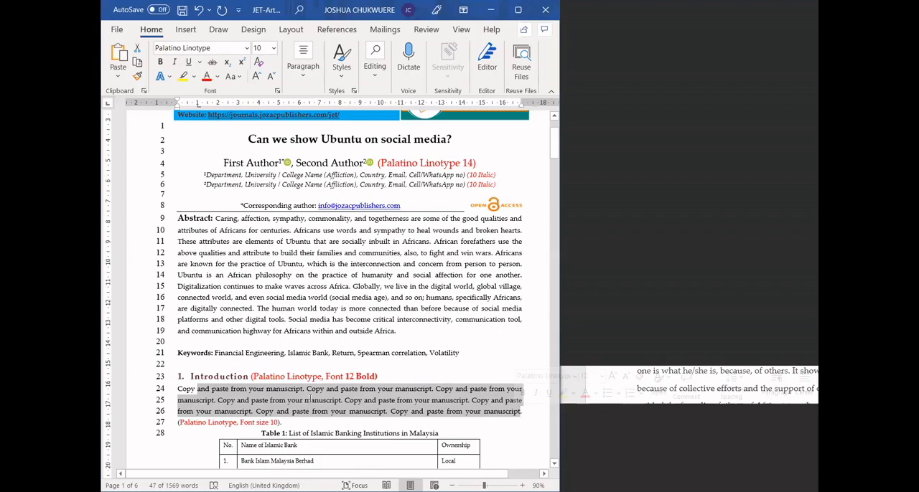
{"action": "right_click", "coordinate": [433, 402]}
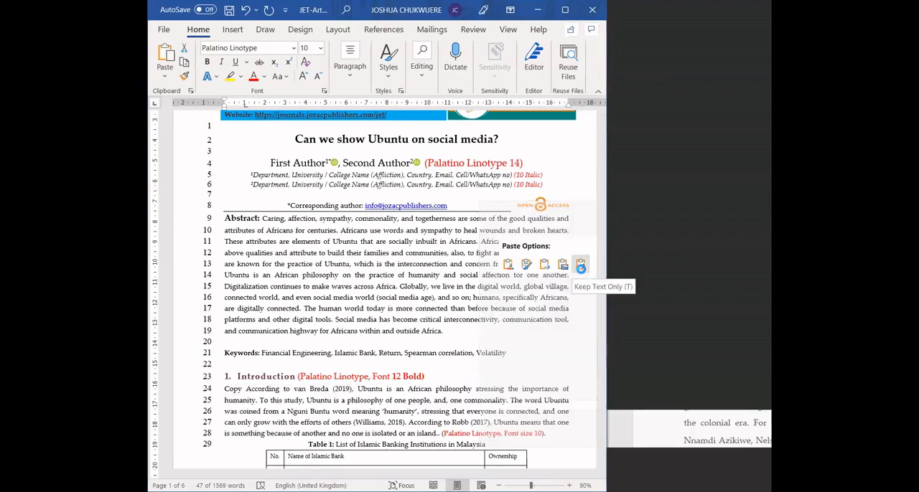
{"action": "left_click", "coordinate": [580, 268]}
{"action": "double_click", "coordinate": [316, 393]}
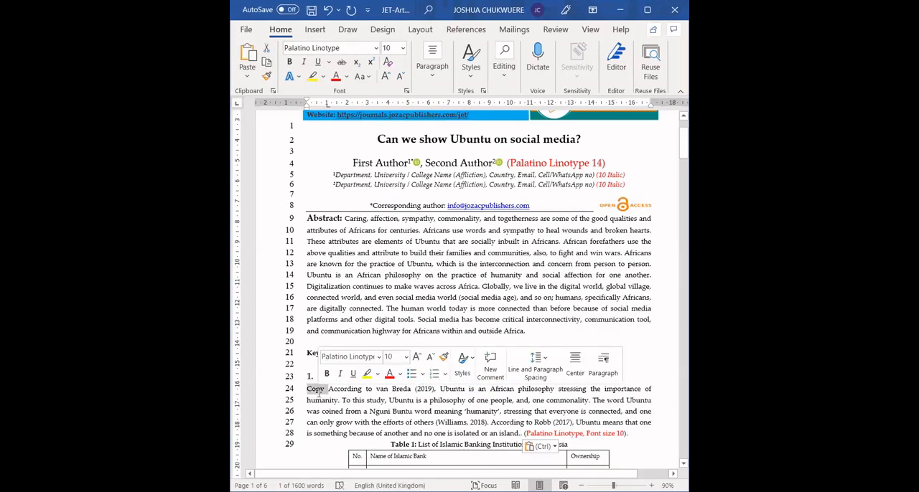
{"action": "key", "text": "Delete"}
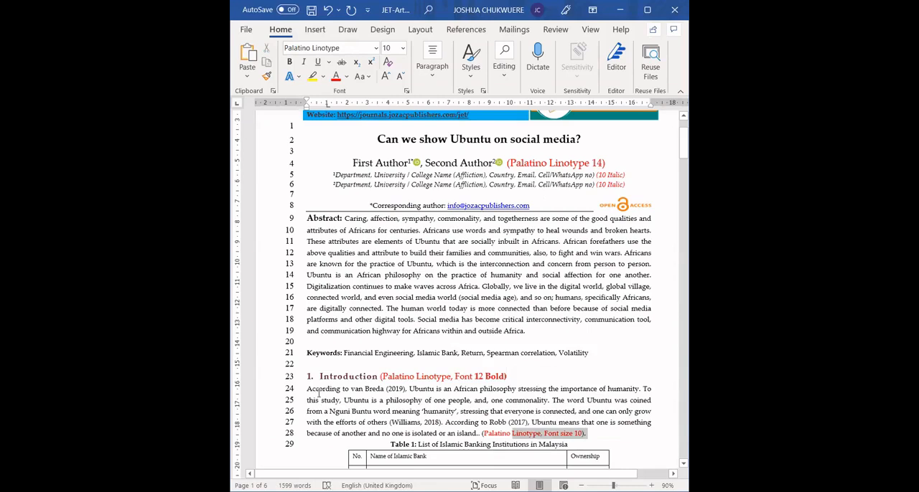
Step: Delete the red "Palatino Linotype, Font size 10" note with its brackets and the extra full stop ending the Introduction paragraph
{"action": "left_click_drag", "start_coordinate": [586, 433], "coordinate": [513, 434]}
{"action": "left_click", "coordinate": [426, 433]}
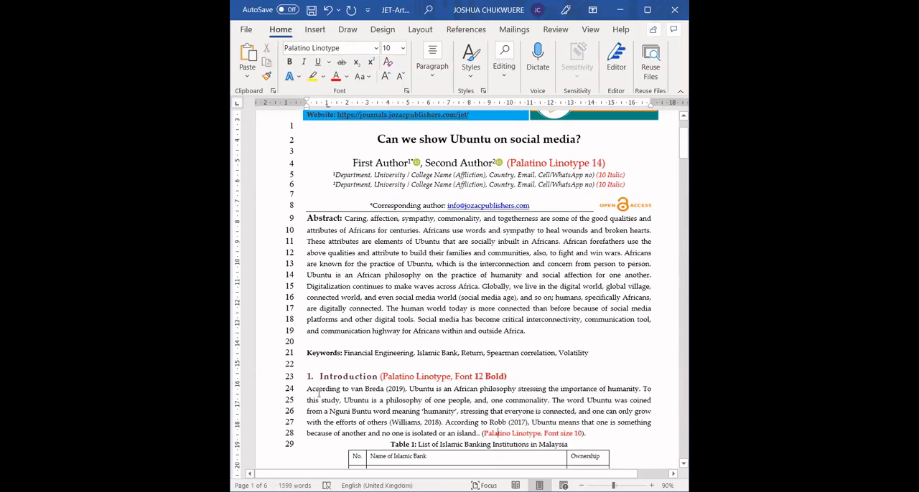
{"action": "left_click", "coordinate": [412, 433]}
{"action": "key", "text": "shift+End"}
{"action": "key", "text": "shift+Left"}
{"action": "key", "text": "shift+Left"}
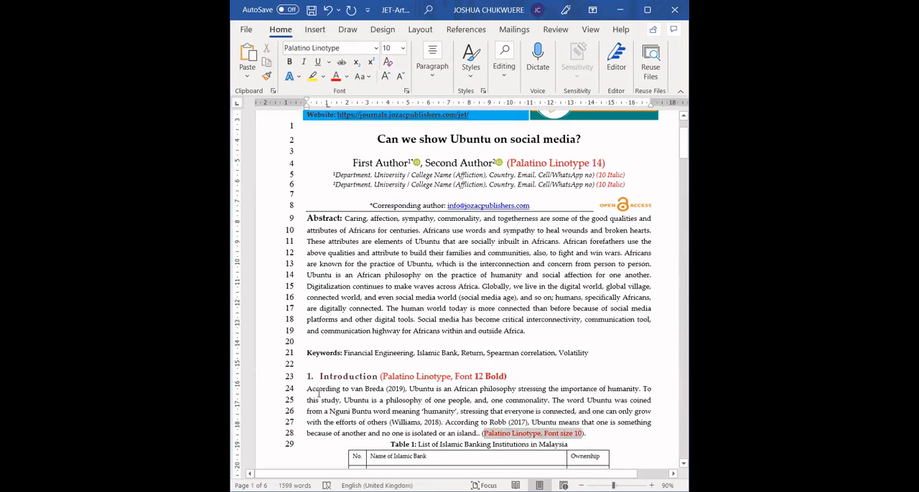
{"action": "key", "text": "shift+Right"}
{"action": "key", "text": "Delete"}
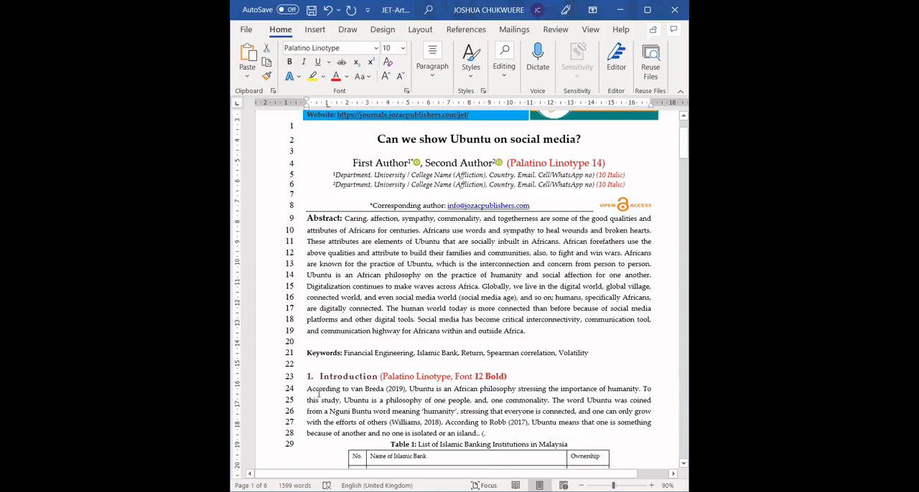
{"action": "key", "text": "BackSpace"}
{"action": "key", "text": "BackSpace"}
{"action": "key", "text": "BackSpace"}
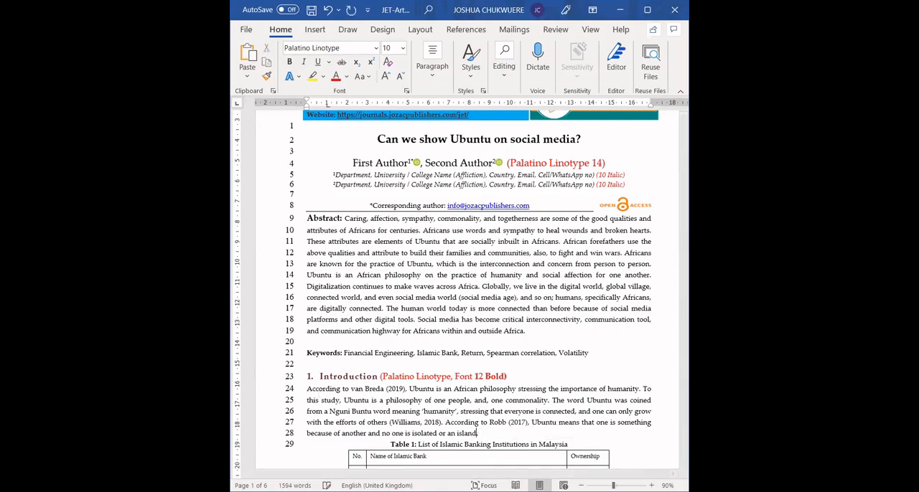
Step: Remove the red "(Palatino Linotype, Font 12 Bold)" note from the Introduction heading
{"action": "left_click", "coordinate": [349, 376]}
{"action": "left_click_drag", "start_coordinate": [385, 377], "coordinate": [504, 376]}
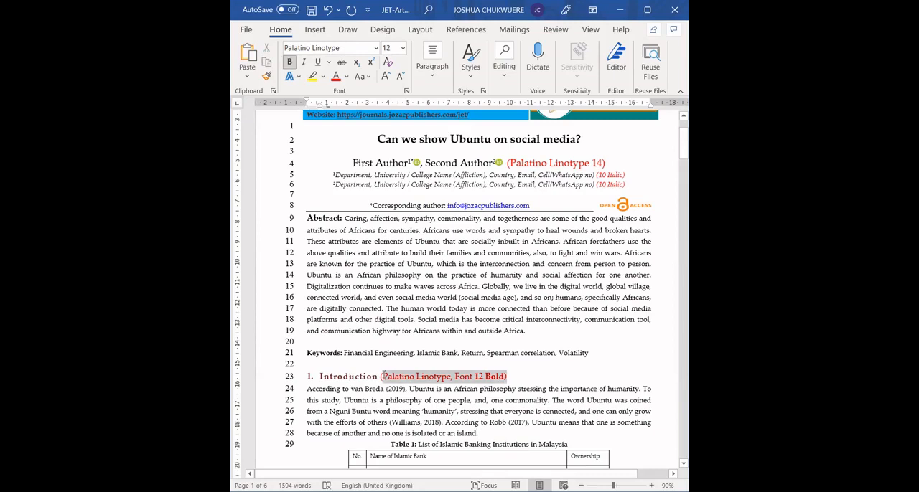
{"action": "key", "text": "BackSpace"}
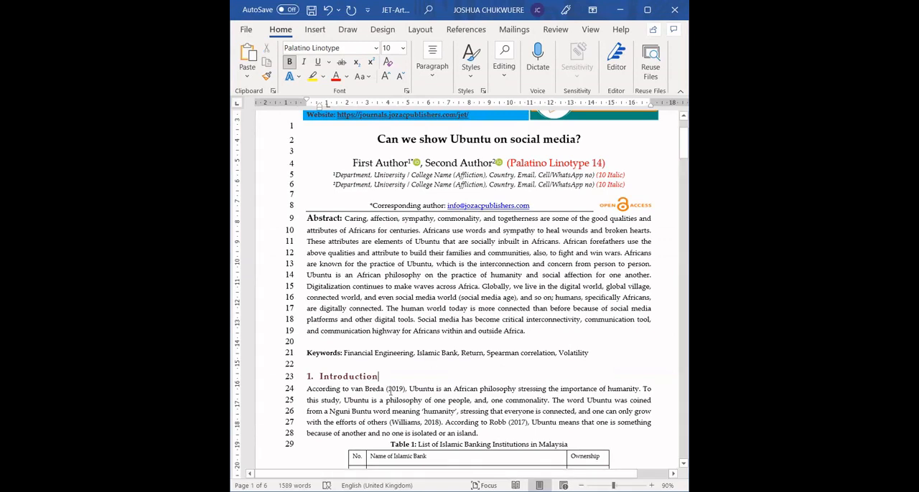
Step: Copy the Introduction heading with the first words of its paragraph and paste them on a new line between that paragraph and Table 1
{"action": "scroll", "coordinate": [391, 393], "scroll_direction": "down", "scroll_amount": 1}
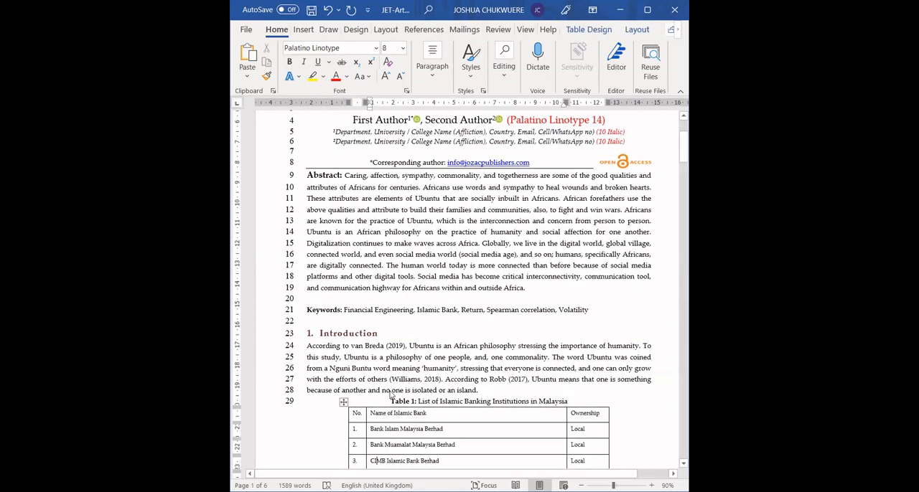
{"action": "key", "text": "Page_Down"}
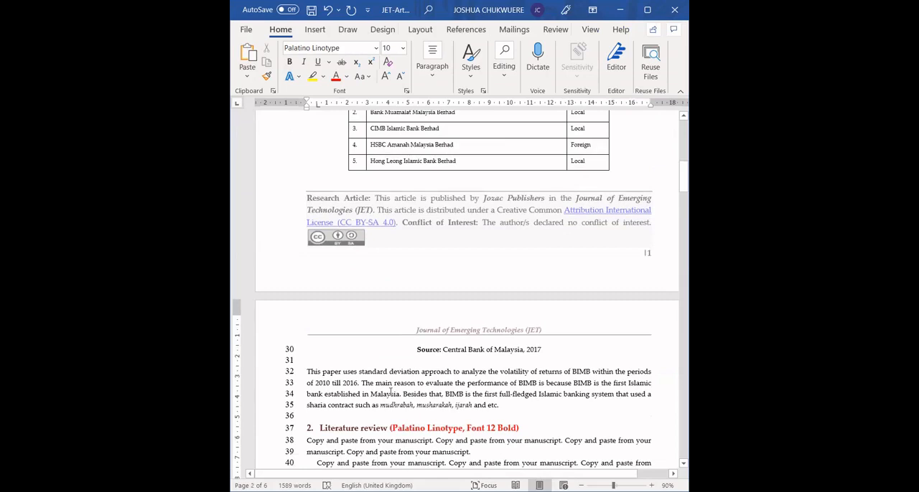
{"action": "key", "text": "Up"}
{"action": "key", "text": "Up"}
{"action": "key", "text": "Up"}
{"action": "key", "text": "Up"}
{"action": "key", "text": "Up"}
{"action": "key", "text": "Up"}
{"action": "key", "text": "Up"}
{"action": "key", "text": "Up"}
{"action": "key", "text": "Up"}
{"action": "key", "text": "Up"}
{"action": "key", "text": "Up"}
{"action": "key", "text": "Up"}
{"action": "key", "text": "Up"}
{"action": "key", "text": "Up"}
{"action": "key", "text": "Up"}
{"action": "key", "text": "Up"}
{"action": "key", "text": "Up"}
{"action": "key", "text": "Up"}
{"action": "key", "text": "Up"}
{"action": "key", "text": "Up"}
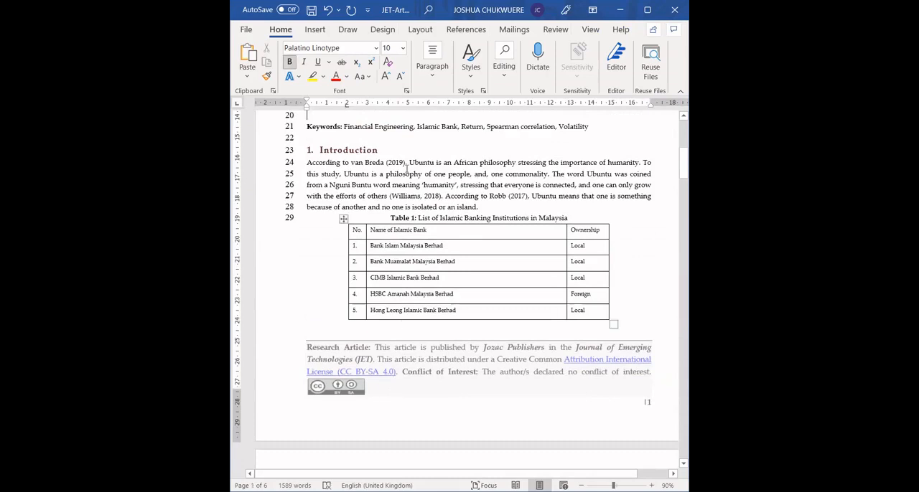
{"action": "left_click_drag", "start_coordinate": [407, 162], "coordinate": [322, 149]}
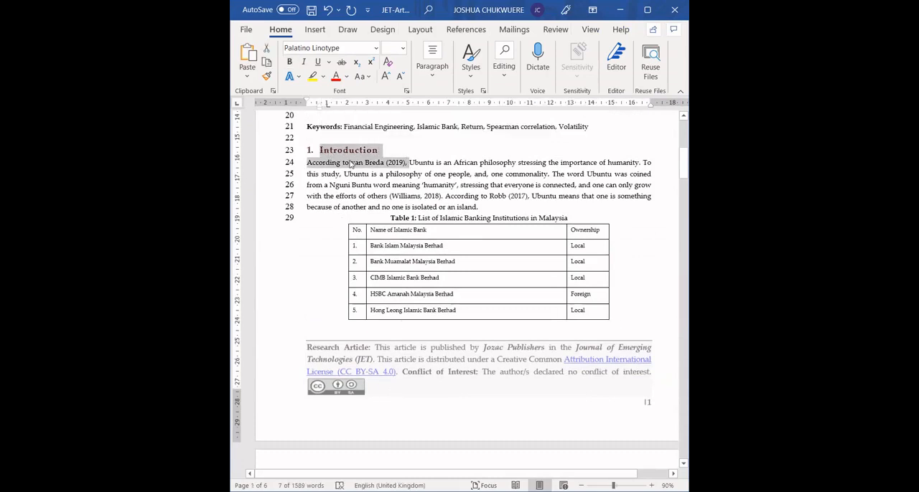
{"action": "key", "text": "ctrl+c"}
{"action": "left_click", "coordinate": [480, 207]}
{"action": "key", "text": "Return"}
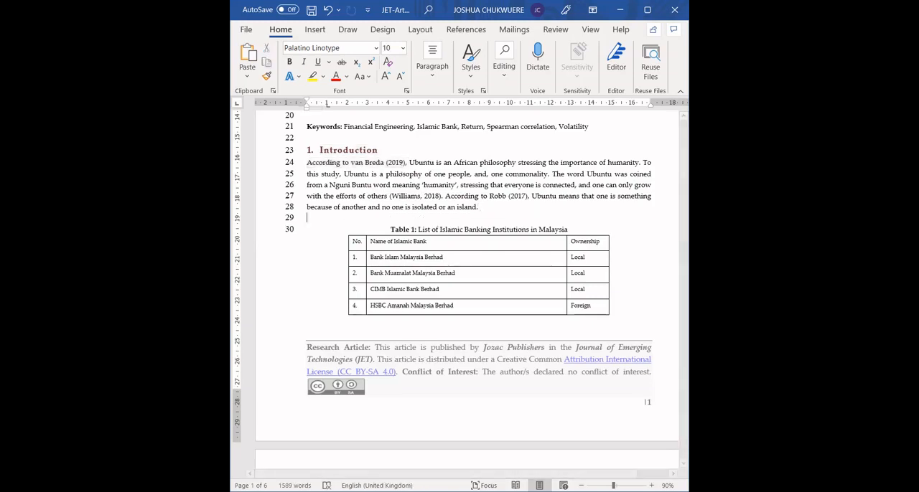
{"action": "key", "text": "ctrl+v"}
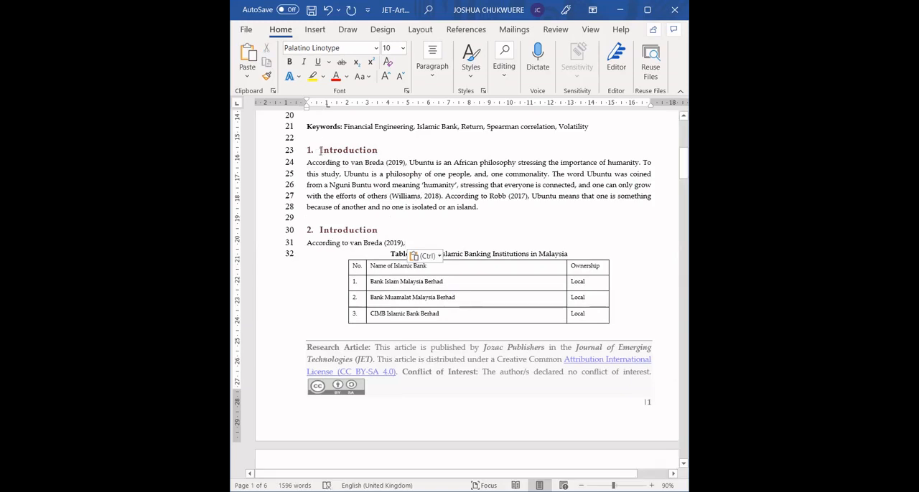
Step: Change the pasted second heading's text to "Literature review"
{"action": "double_click", "coordinate": [334, 230]}
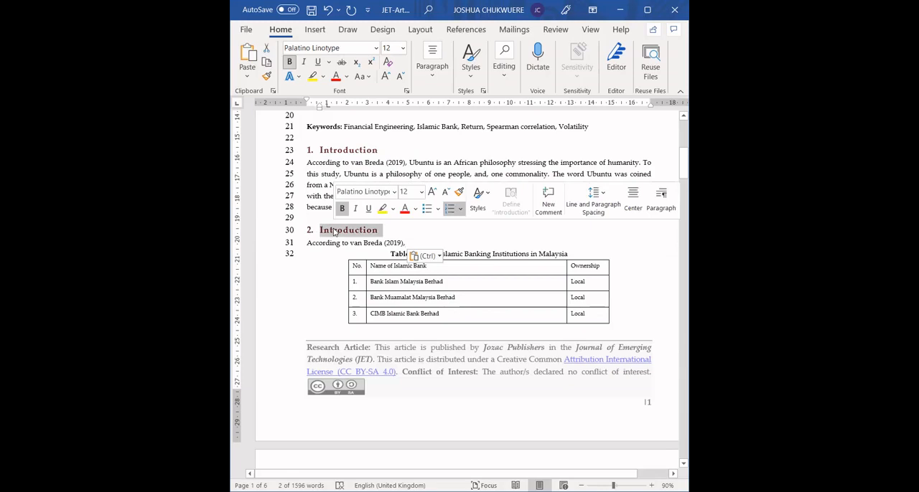
{"action": "type", "text": "Li"}
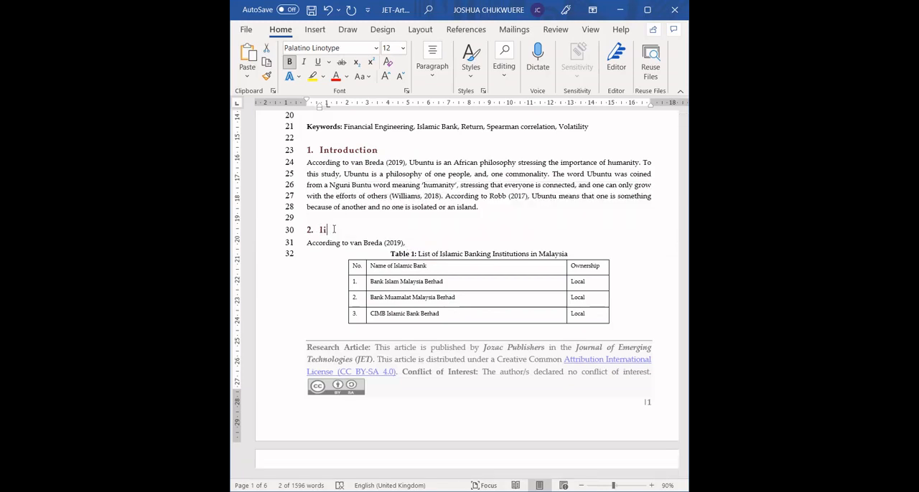
{"action": "type", "text": "terat"}
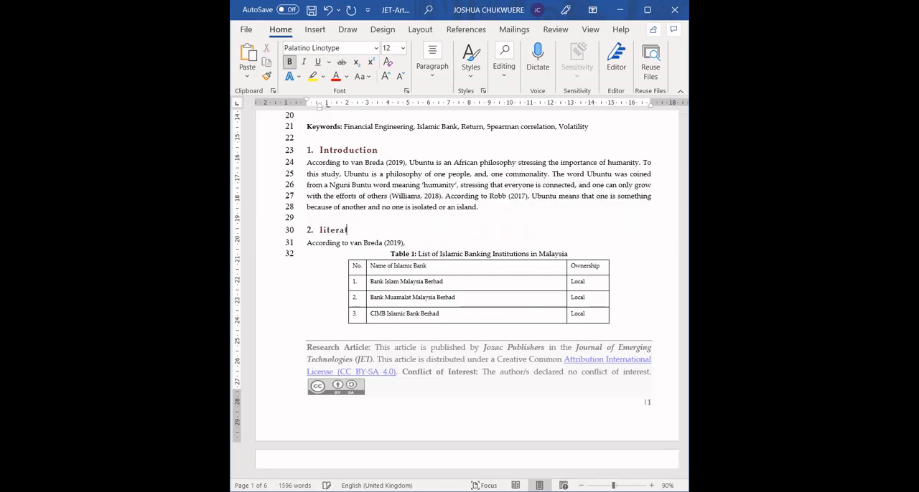
{"action": "type", "text": "ure rev"}
{"action": "type", "text": "iew"}
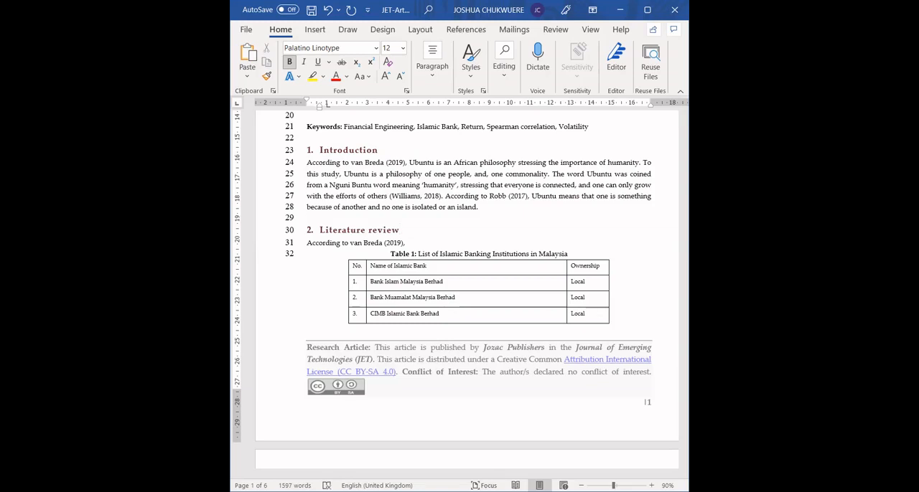
Step: Replace the caption text after "Table 1:" with "Ubuntu"
{"action": "key", "text": "Down"}
{"action": "key", "text": "Down"}
{"action": "key", "text": "Down"}
{"action": "key", "text": "Down"}
{"action": "key", "text": "Down"}
{"action": "key", "text": "Down"}
{"action": "key", "text": "Down"}
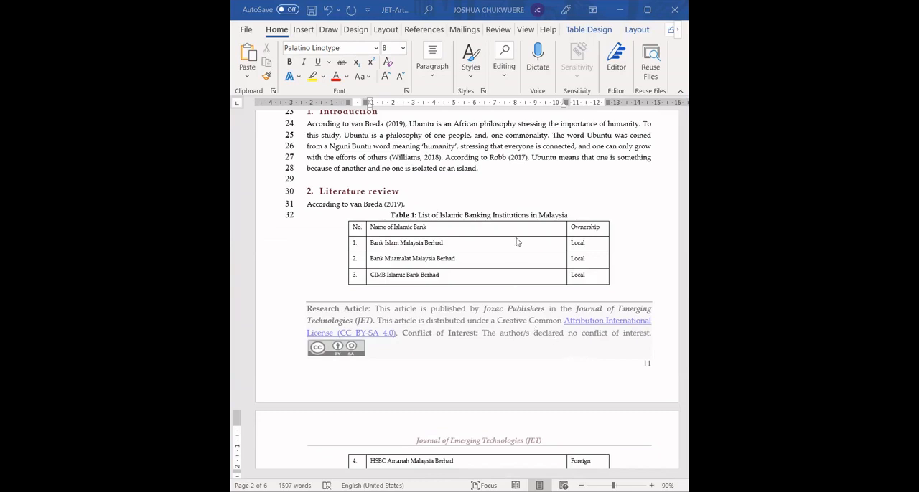
{"action": "left_click", "coordinate": [417, 242]}
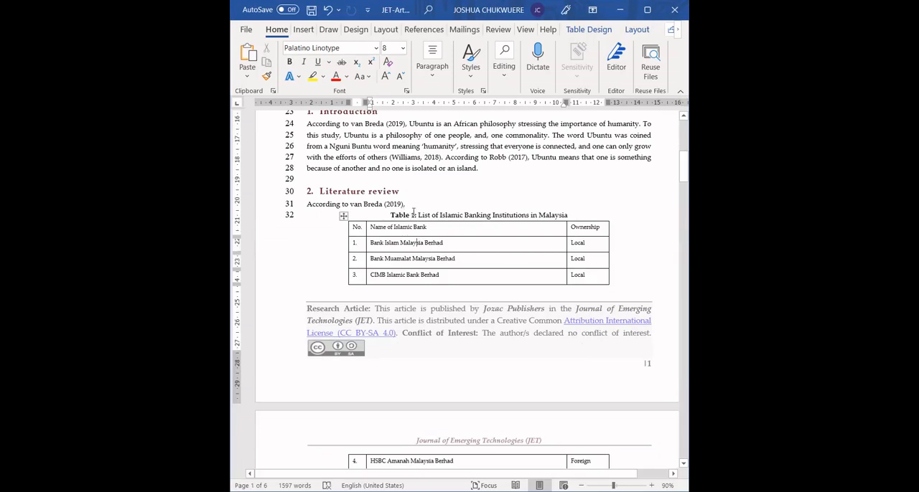
{"action": "left_click", "coordinate": [418, 214]}
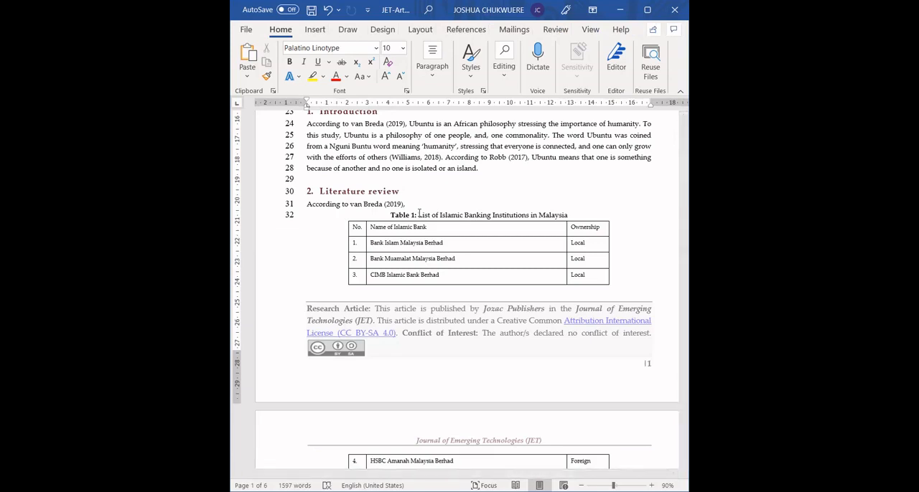
{"action": "left_click", "coordinate": [400, 215]}
{"action": "left_click", "coordinate": [418, 215]}
{"action": "key", "text": "shift+End"}
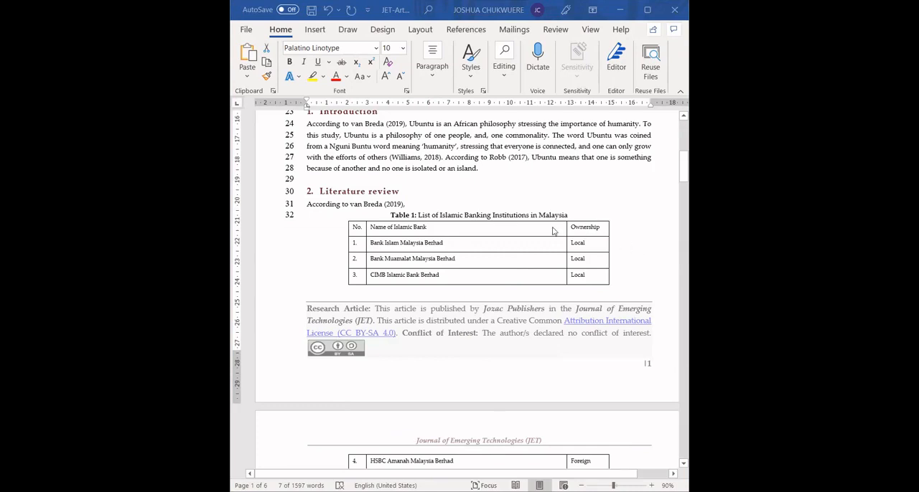
{"action": "left_click_drag", "start_coordinate": [567, 216], "coordinate": [419, 215]}
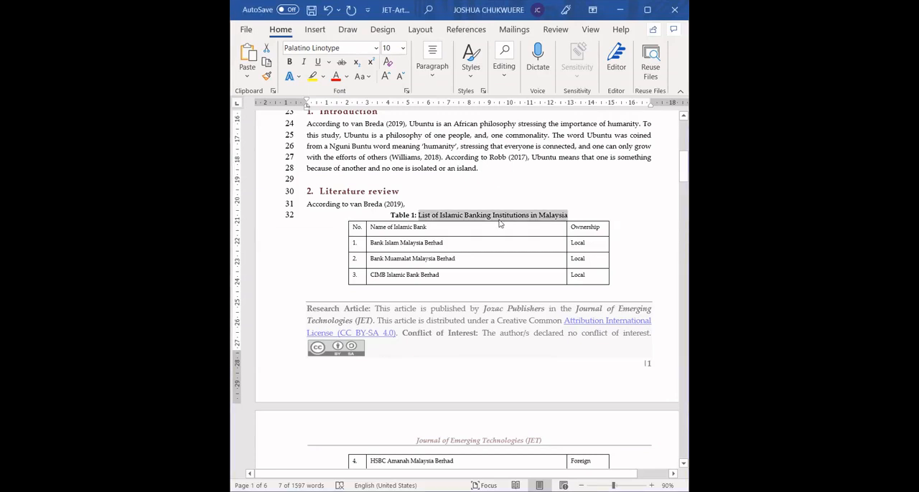
{"action": "type", "text": "Ubun"}
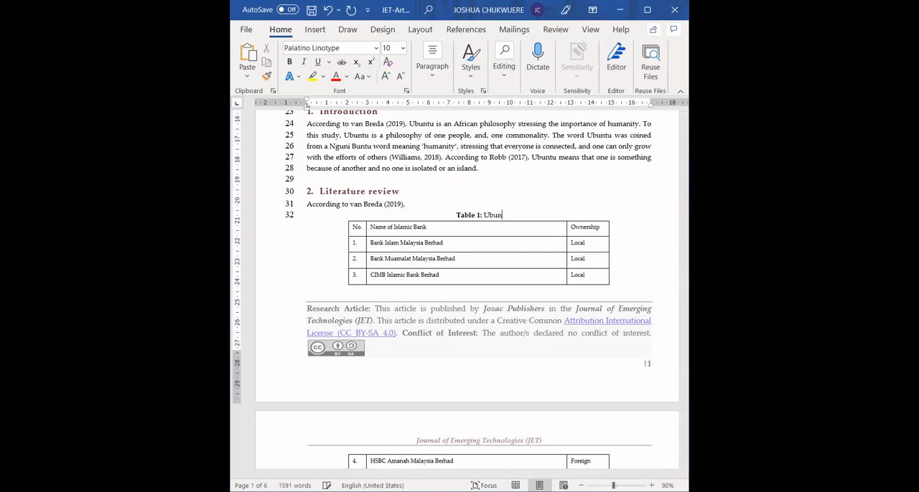
{"action": "type", "text": "tu"}
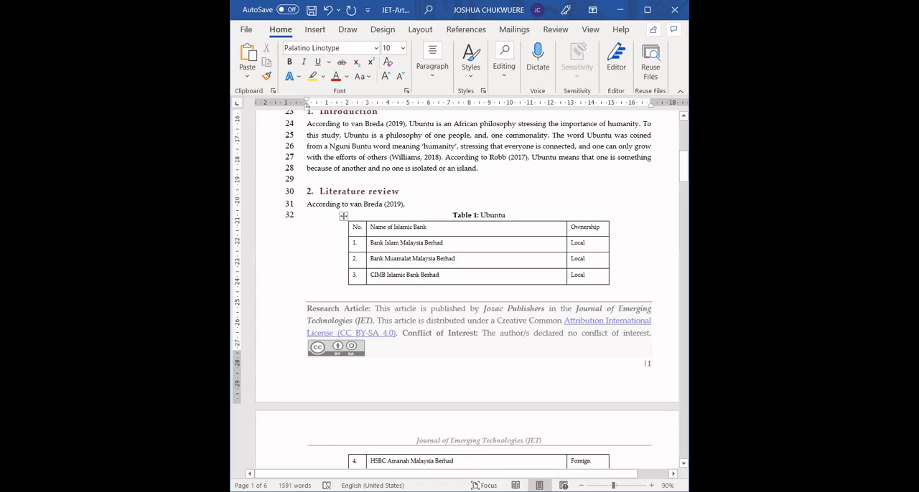
Step: Insert two blank lines between the Table 1 caption and the bank table
{"action": "left_click", "coordinate": [457, 260]}
{"action": "key", "text": "Down"}
{"action": "key", "text": "Down"}
{"action": "key", "text": "Down"}
{"action": "key", "text": "Down"}
{"action": "key", "text": "Down"}
{"action": "key", "text": "Down"}
{"action": "key", "text": "Down"}
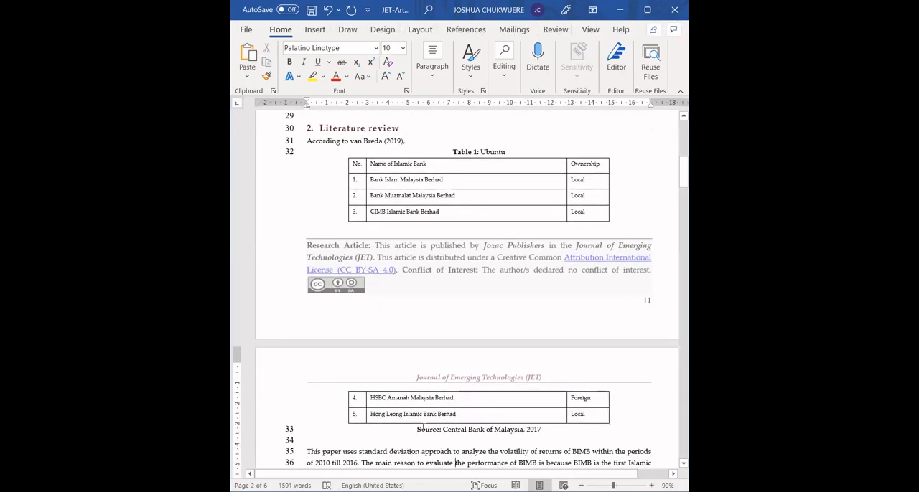
{"action": "left_click", "coordinate": [525, 151]}
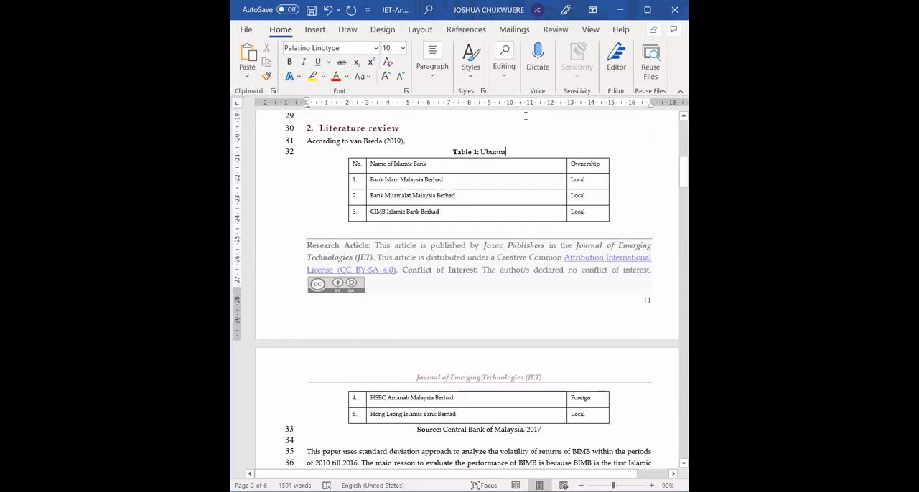
{"action": "key", "text": "Return"}
{"action": "key", "text": "Return"}
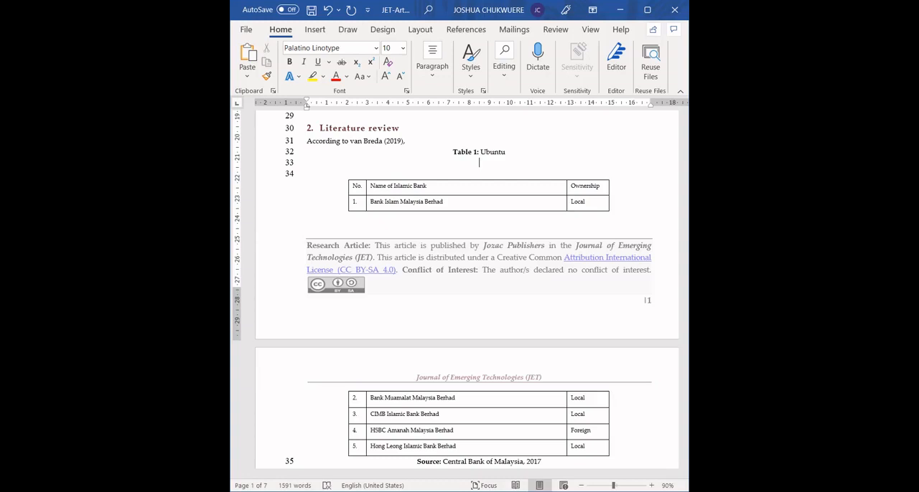
Step: Paste the copied hashtag table directly below the "Table 1: Ubuntu" caption
{"action": "key", "text": "ctrl+v"}
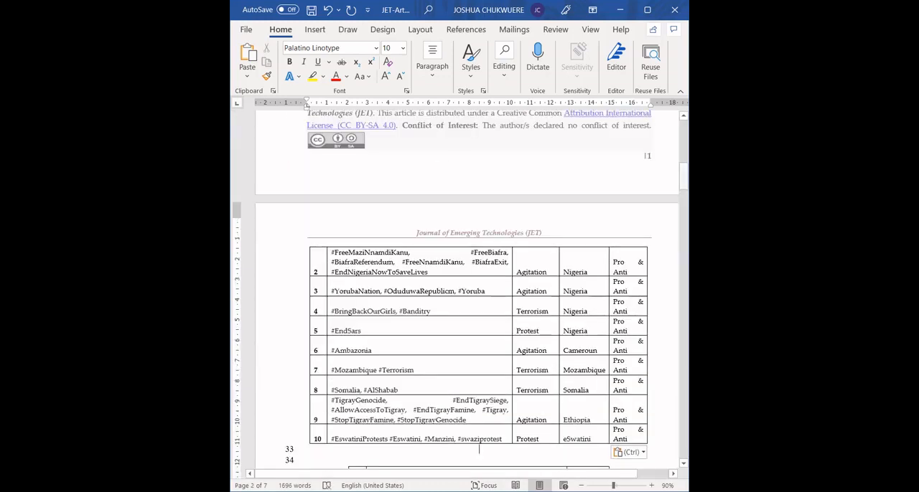
{"action": "left_click", "coordinate": [540, 291]}
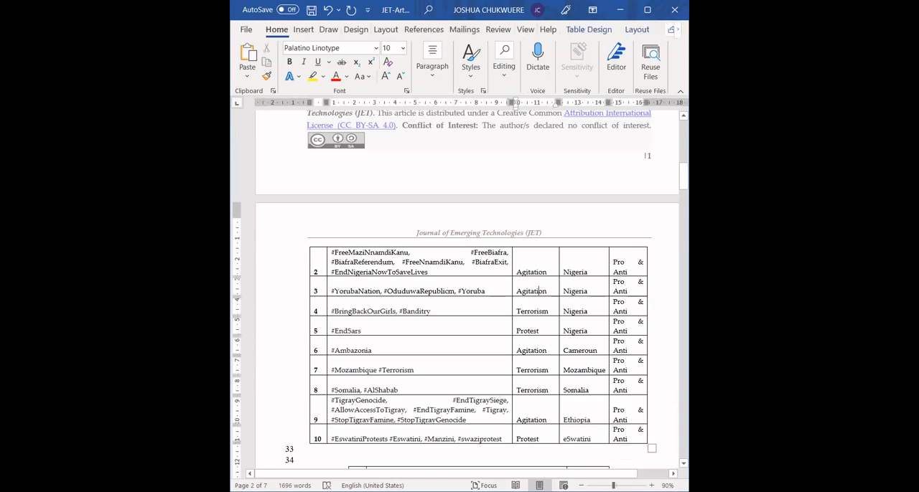
{"action": "scroll", "coordinate": [461, 294], "scroll_direction": "up", "scroll_amount": 2}
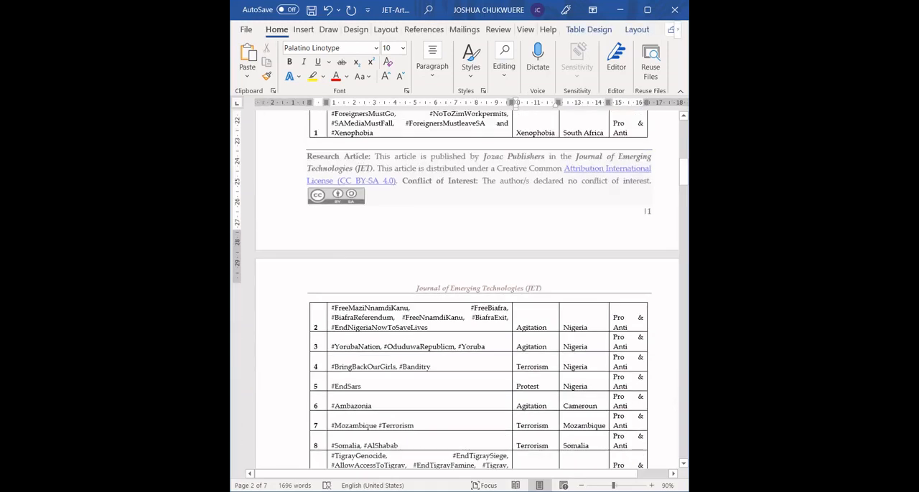
{"action": "scroll", "coordinate": [431, 246], "scroll_direction": "up", "scroll_amount": 4}
{"action": "left_click", "coordinate": [409, 234]}
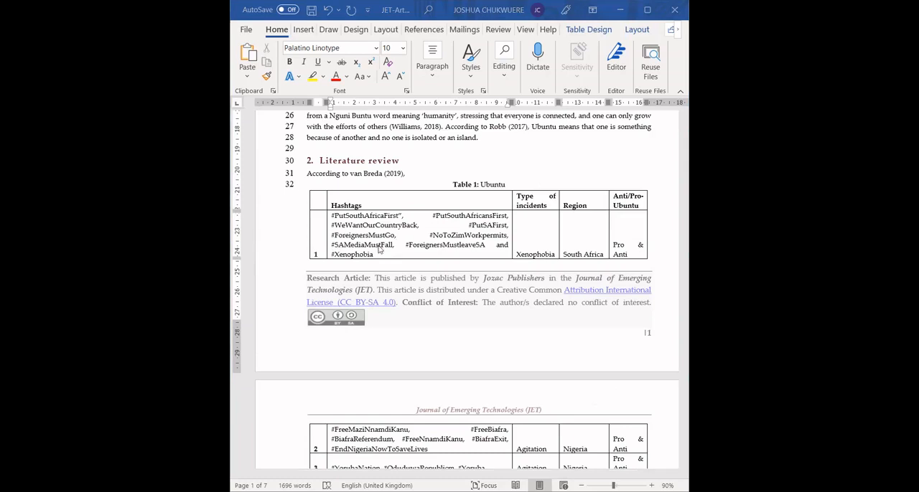
Step: Set the font size of the entire hashtag table to 8
{"action": "left_click", "coordinate": [305, 185]}
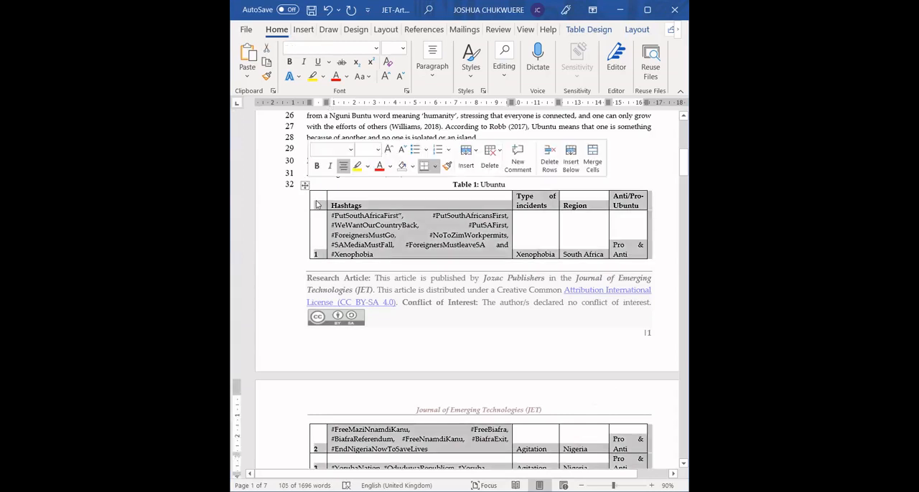
{"action": "left_click", "coordinate": [304, 186]}
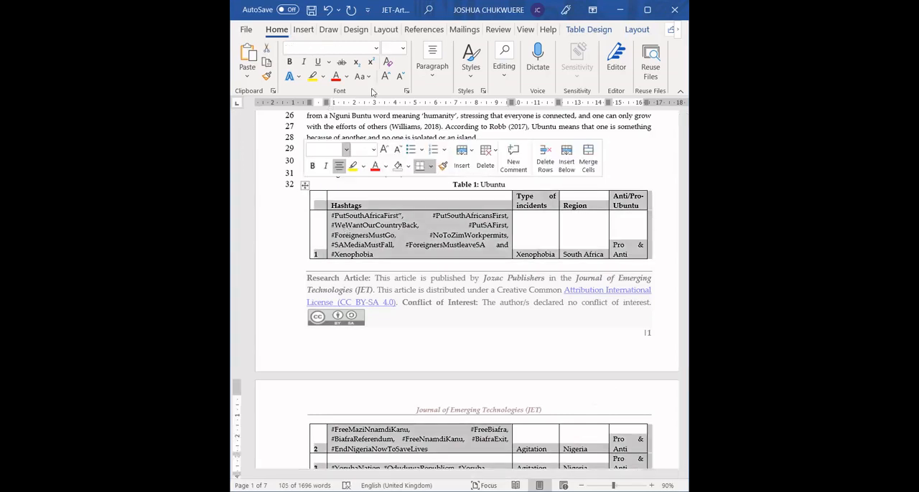
{"action": "left_click", "coordinate": [391, 48]}
{"action": "type", "text": "8"}
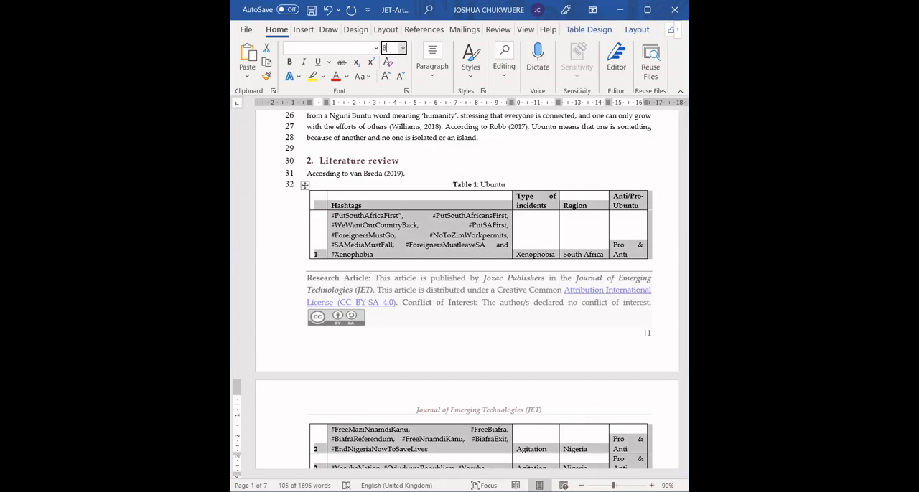
{"action": "key", "text": "Return"}
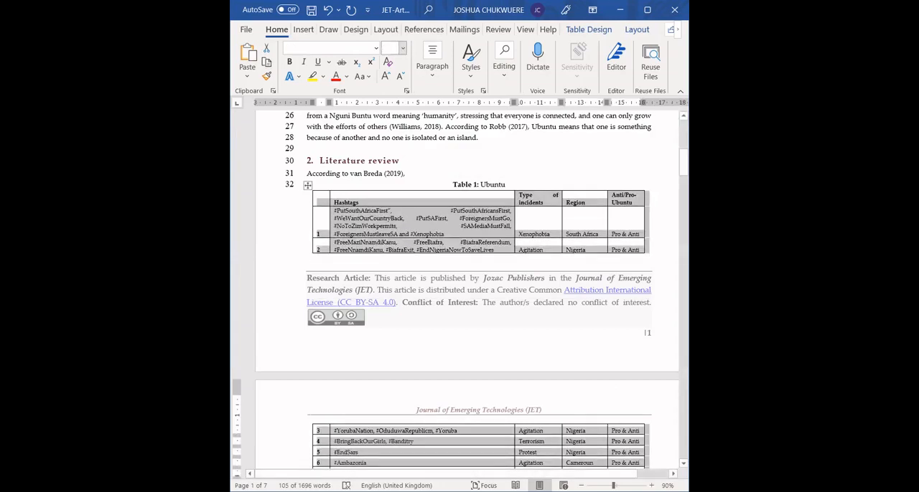
{"action": "left_click", "coordinate": [403, 48]}
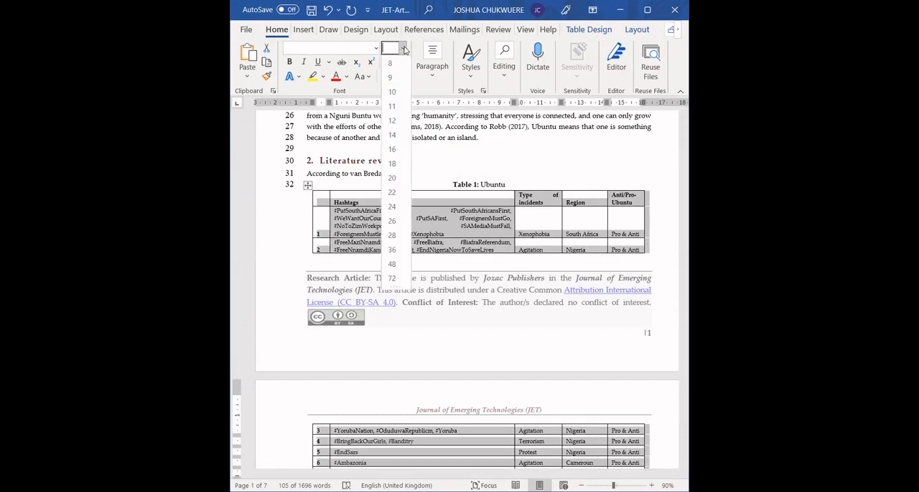
{"action": "left_click", "coordinate": [394, 63]}
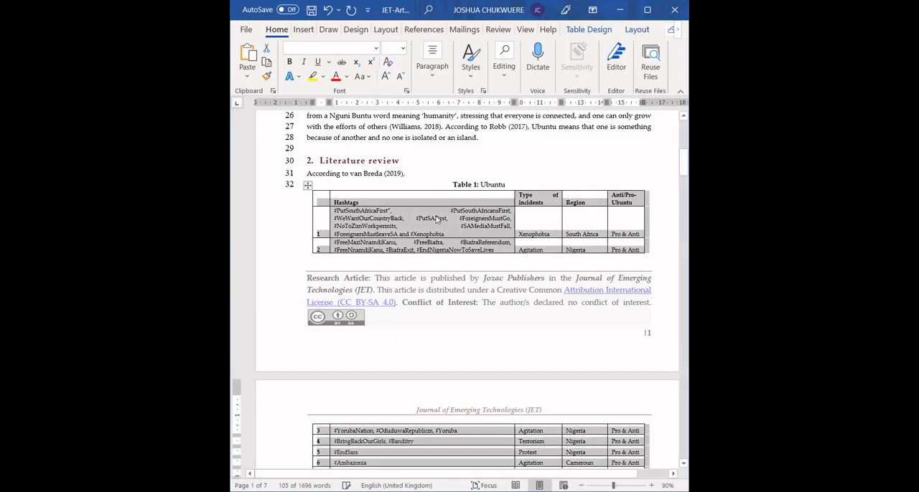
{"action": "left_click", "coordinate": [403, 49]}
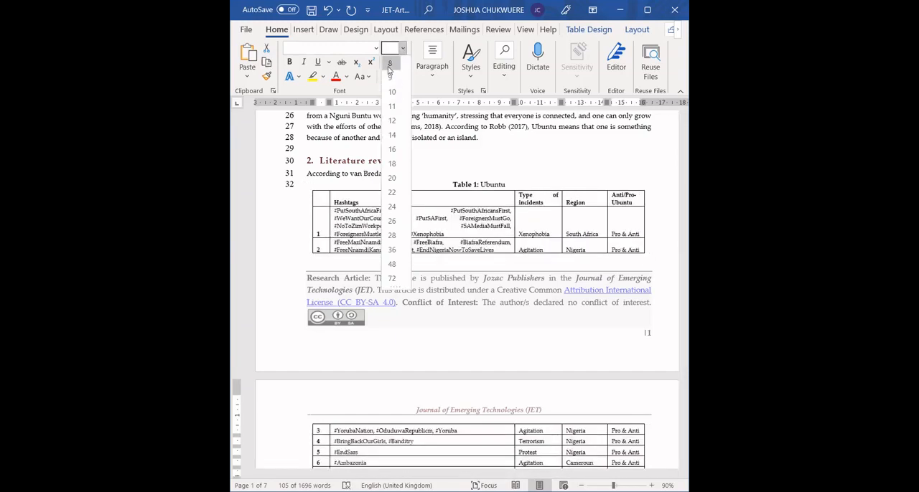
{"action": "left_click", "coordinate": [390, 78]}
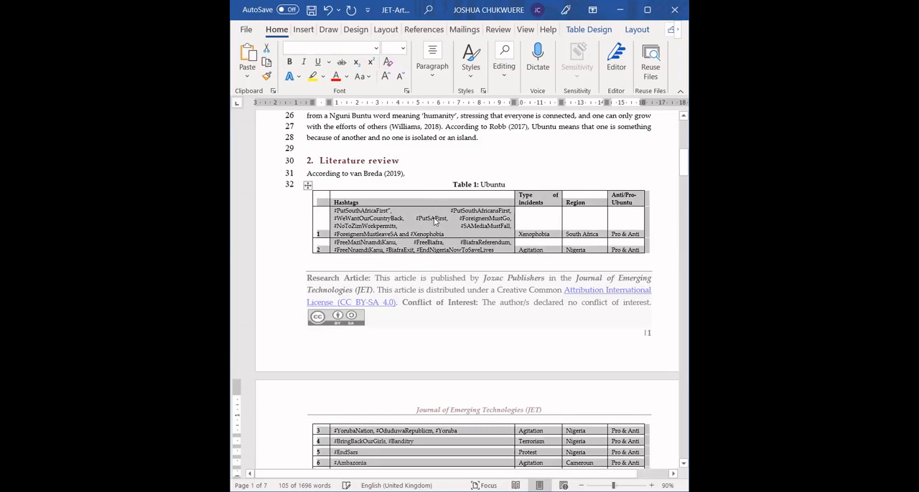
Step: Check the font and size applied to the hashtag table's text against the available fonts
{"action": "left_click", "coordinate": [376, 48]}
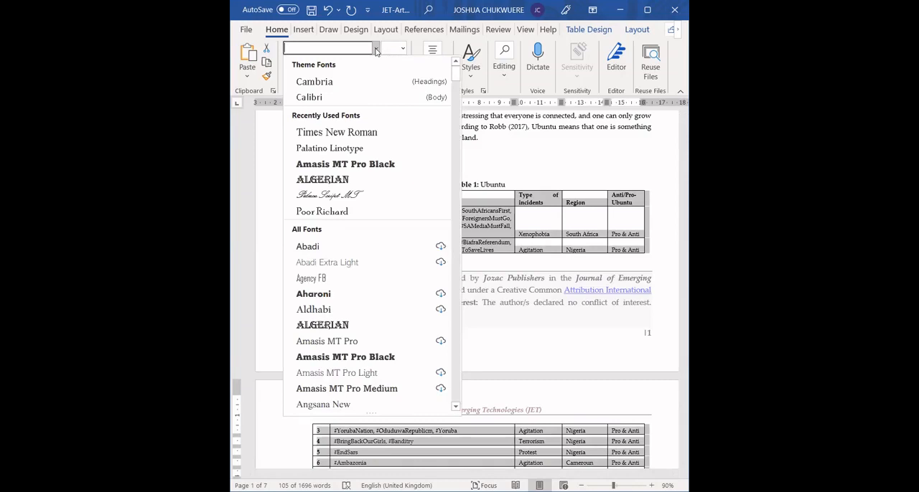
{"action": "left_click", "coordinate": [596, 221]}
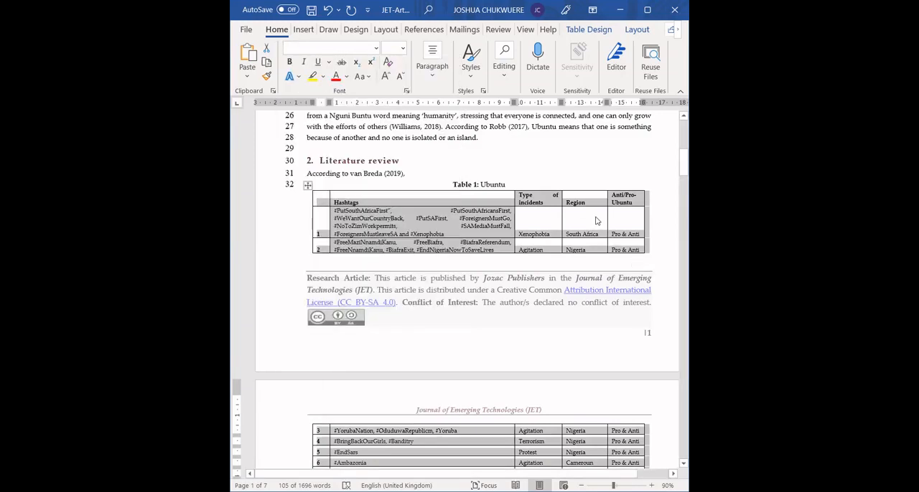
{"action": "left_click", "coordinate": [391, 221]}
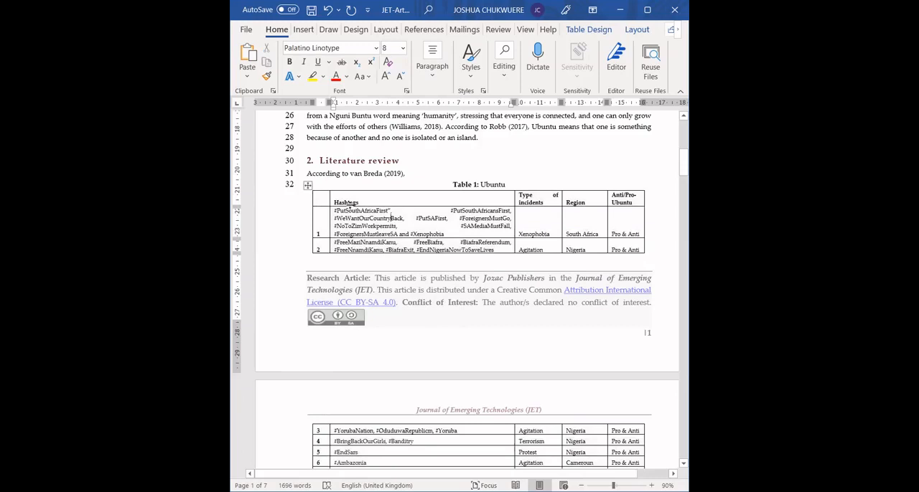
{"action": "left_click", "coordinate": [307, 185]}
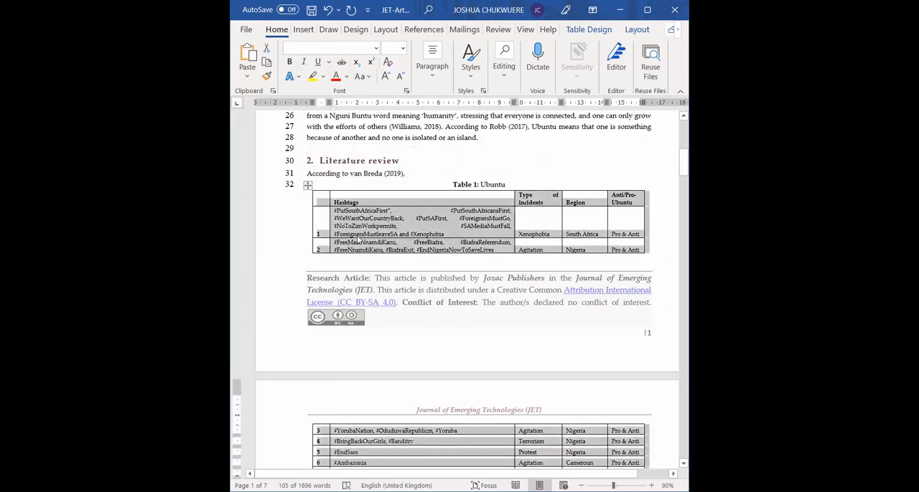
{"action": "left_click", "coordinate": [376, 48]}
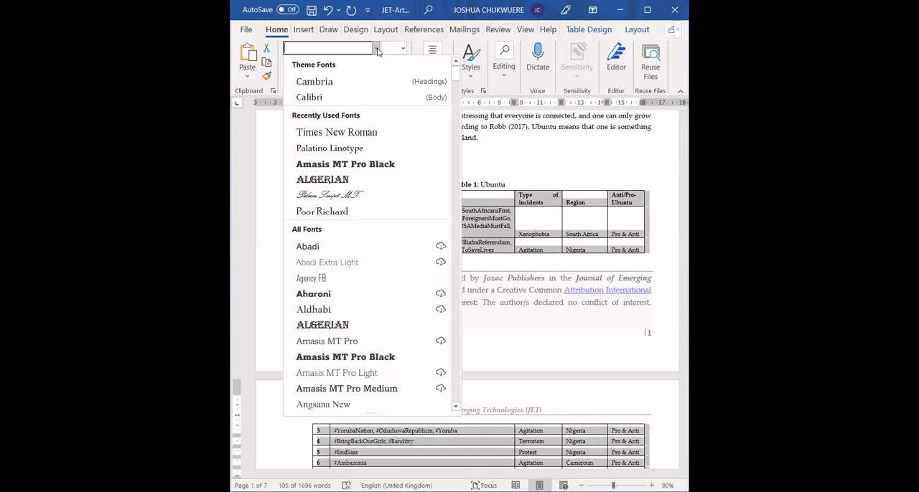
{"action": "left_click", "coordinate": [552, 208]}
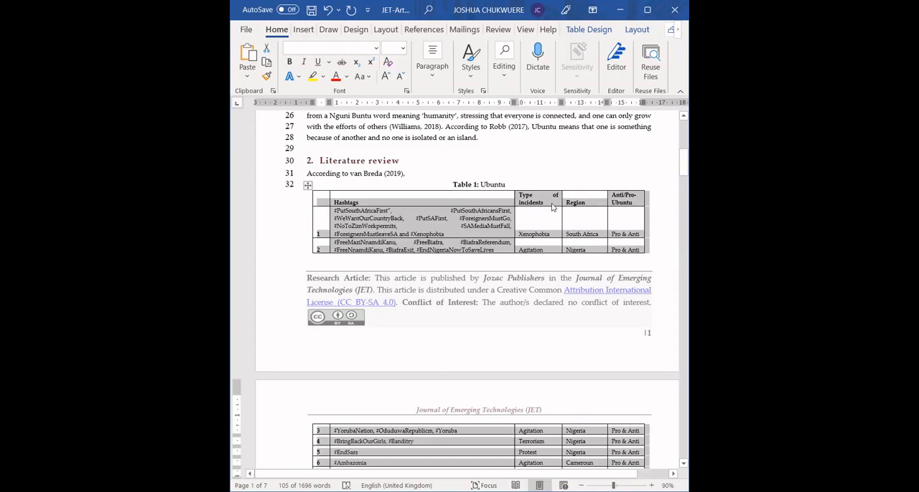
{"action": "left_click", "coordinate": [552, 207]}
Step: Cut the whole sample Islamic bank table beneath the hashtag table
{"action": "scroll", "coordinate": [552, 207], "scroll_direction": "down", "scroll_amount": 3}
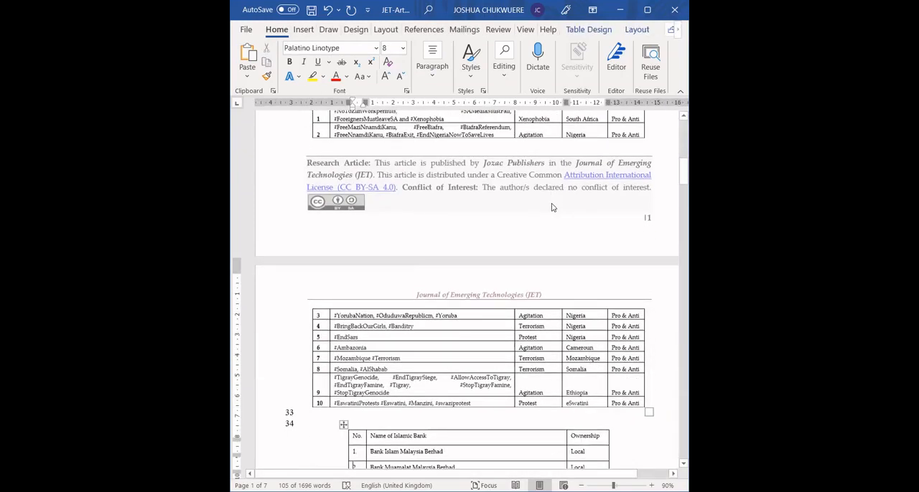
{"action": "key", "text": "Down"}
{"action": "key", "text": "Down"}
{"action": "key", "text": "Down"}
{"action": "key", "text": "Down"}
{"action": "key", "text": "Down"}
{"action": "key", "text": "Down"}
{"action": "key", "text": "Down"}
{"action": "key", "text": "Down"}
{"action": "key", "text": "Down"}
{"action": "key", "text": "Down"}
{"action": "key", "text": "Down"}
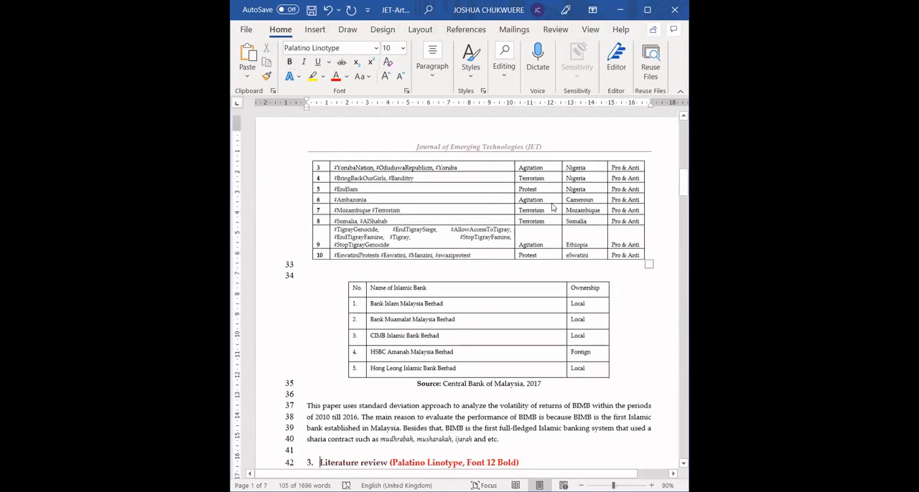
{"action": "left_click", "coordinate": [344, 275]}
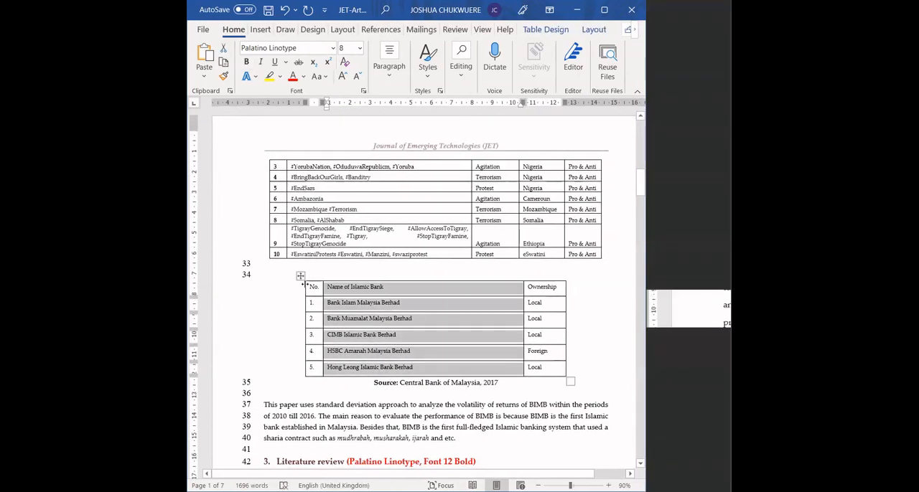
{"action": "key", "text": "ctrl+x"}
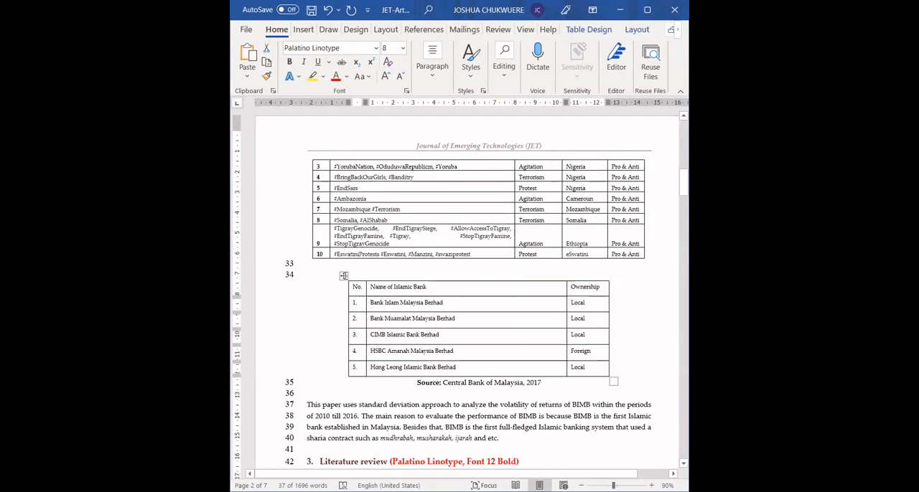
Step: Delete the two blank lines between the hashtag table and its source line
{"action": "left_click", "coordinate": [422, 267]}
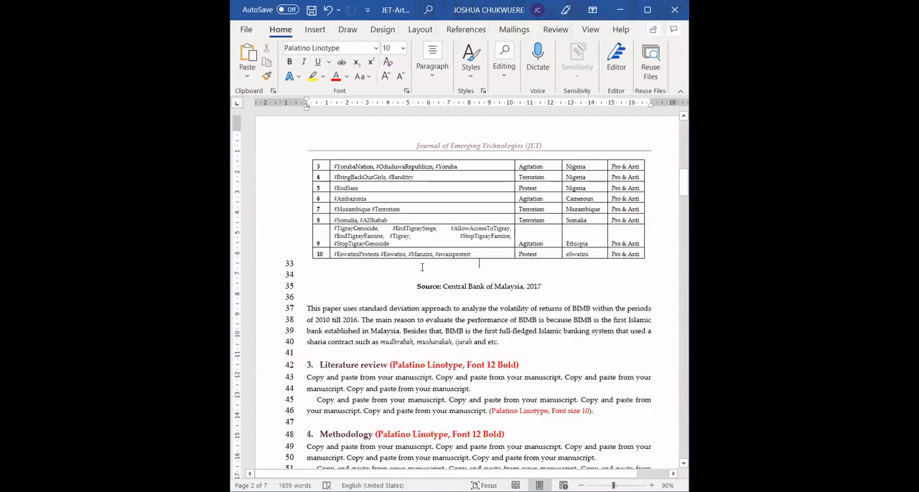
{"action": "key", "text": "Delete"}
{"action": "key", "text": "Delete"}
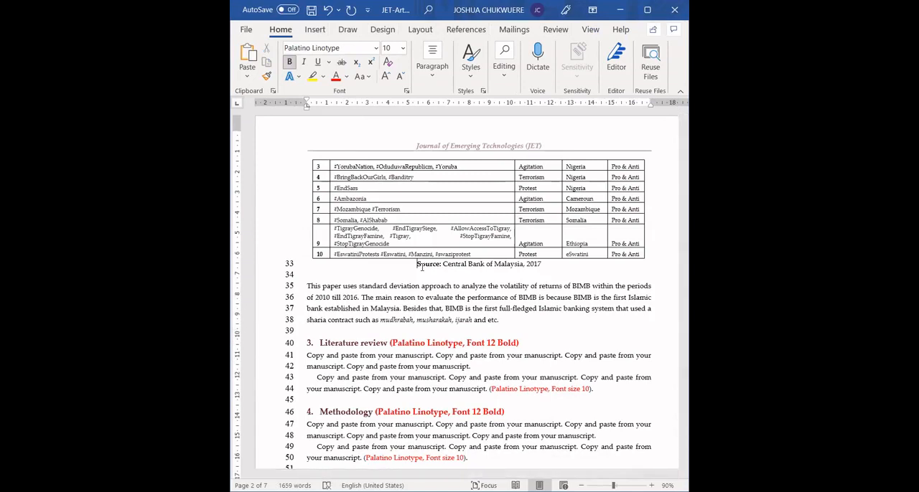
Step: Review the template's remaining sections, including the sample figures, their captions and the "Result and discussion" headings
{"action": "left_click", "coordinate": [433, 322]}
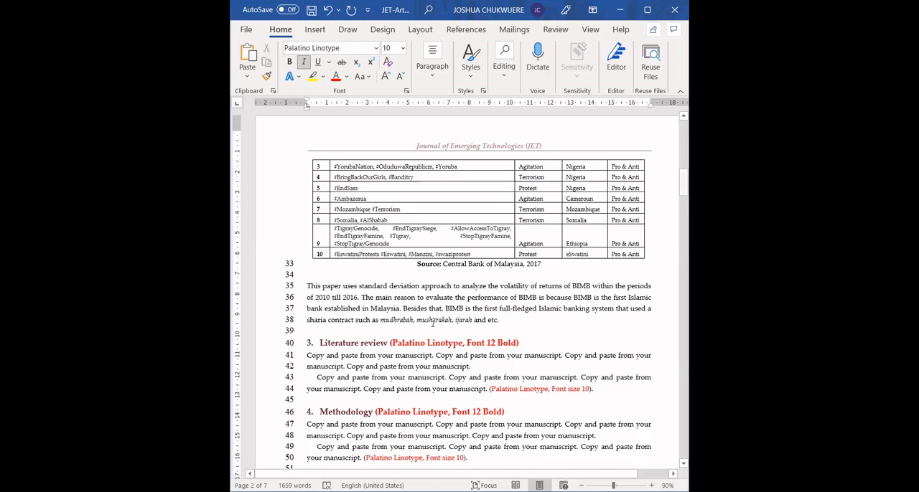
{"action": "scroll", "coordinate": [433, 323], "scroll_direction": "up", "scroll_amount": 1}
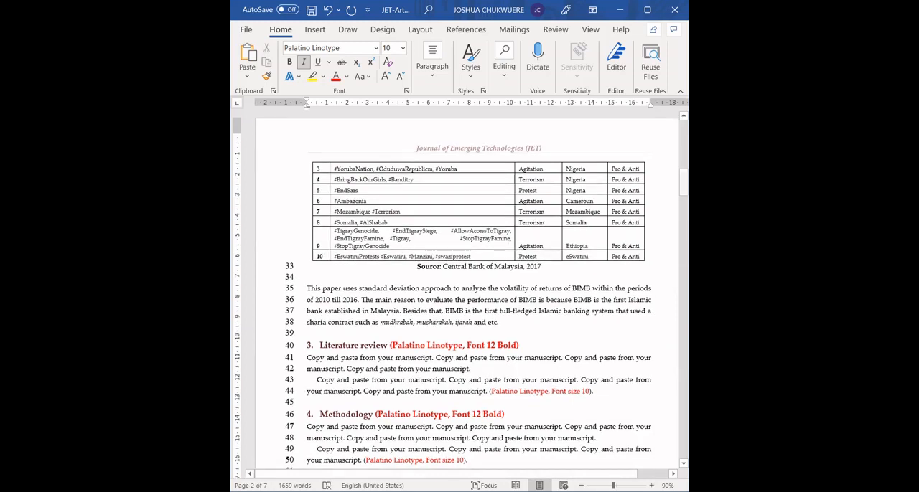
{"action": "scroll", "coordinate": [459, 287], "scroll_direction": "down", "scroll_amount": 10}
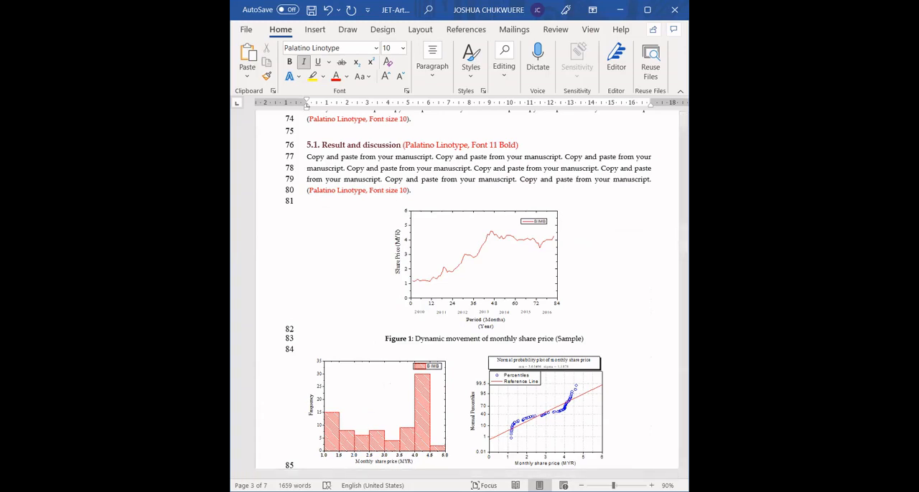
{"action": "left_click", "coordinate": [445, 281]}
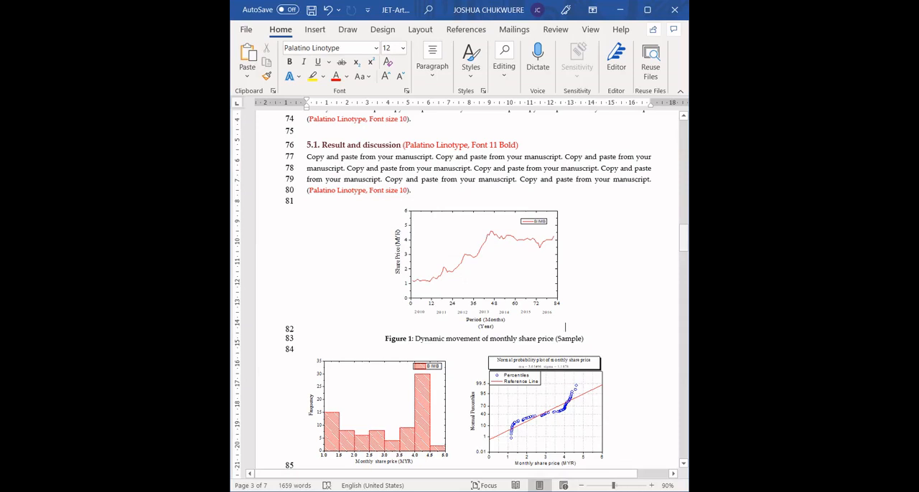
{"action": "scroll", "coordinate": [359, 215], "scroll_direction": "up", "scroll_amount": 10}
{"action": "left_click", "coordinate": [359, 135]}
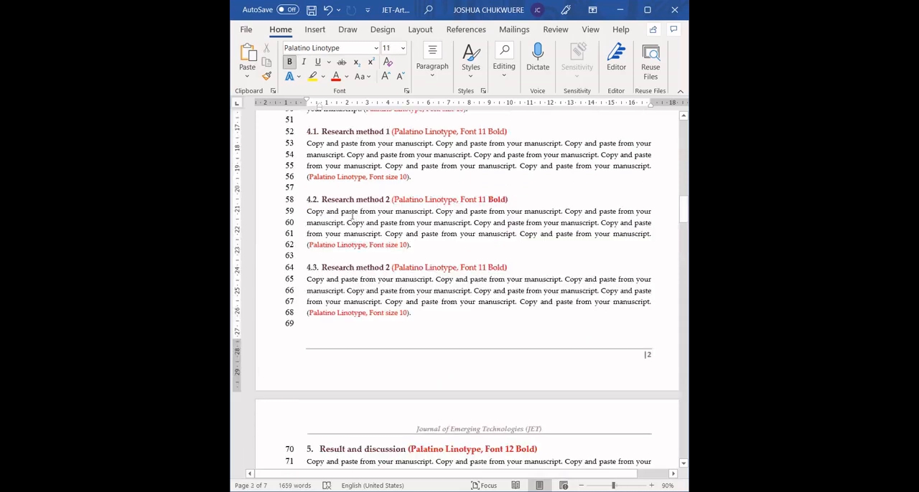
{"action": "left_click", "coordinate": [387, 448]}
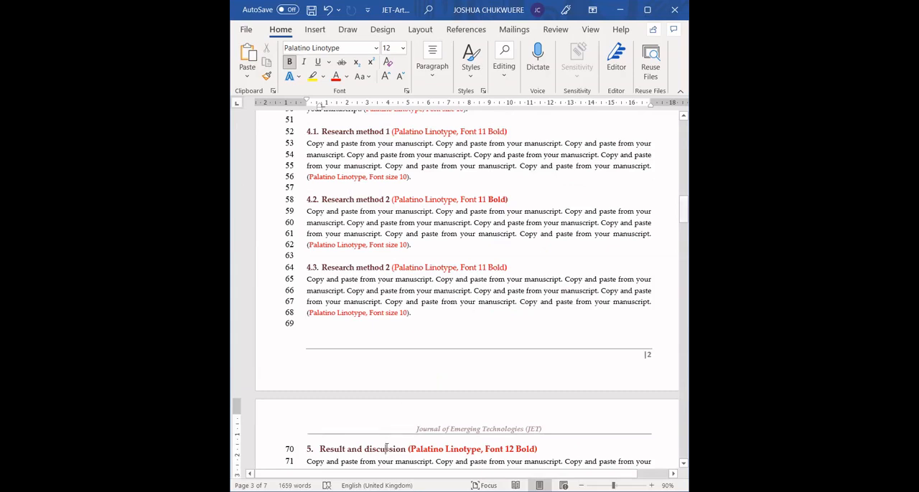
Step: Compare the formatted Introduction and Literature review sections with the template's Methodology and "Research method 1" subsection
{"action": "scroll", "coordinate": [386, 448], "scroll_direction": "up", "scroll_amount": 10}
{"action": "scroll", "coordinate": [386, 448], "scroll_direction": "up", "scroll_amount": 1}
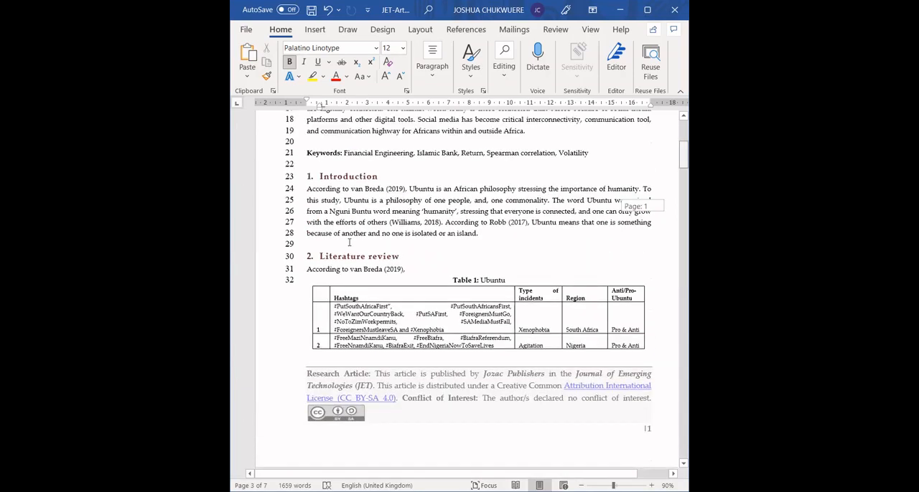
{"action": "scroll", "coordinate": [349, 243], "scroll_direction": "up", "scroll_amount": 3}
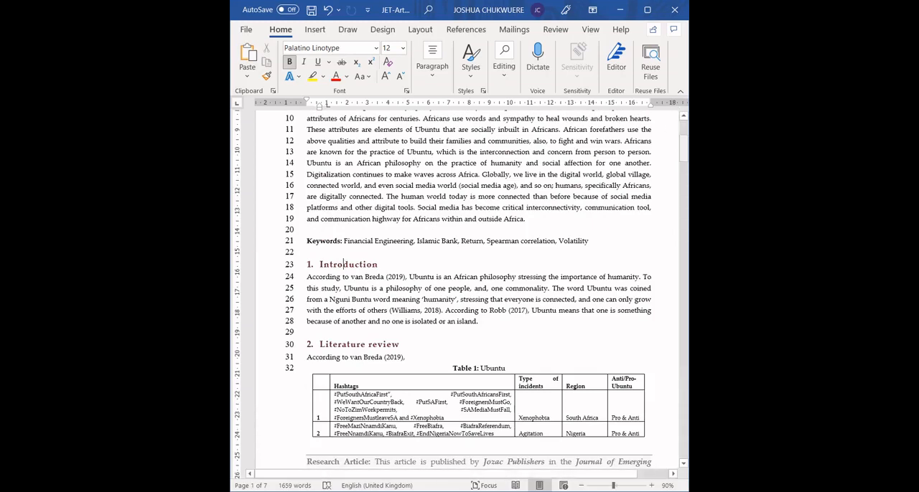
{"action": "scroll", "coordinate": [330, 333], "scroll_direction": "down", "scroll_amount": 10}
{"action": "left_click", "coordinate": [346, 320]}
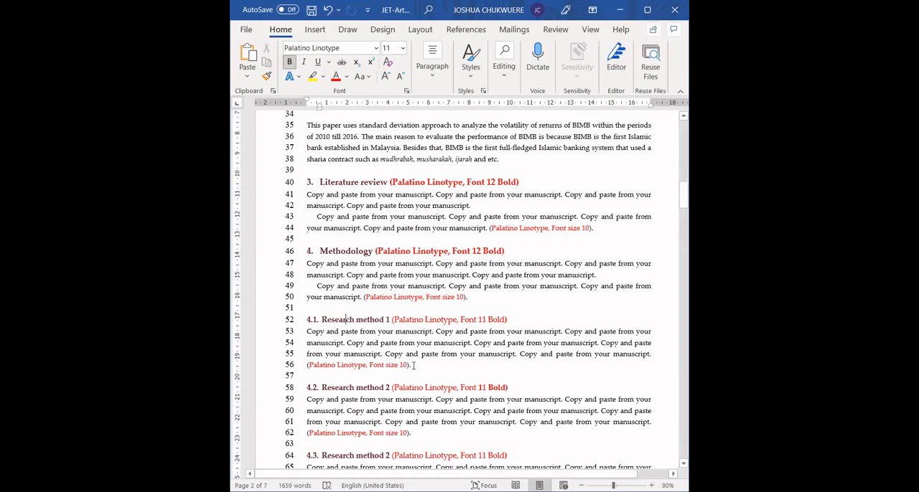
{"action": "left_click_drag", "start_coordinate": [410, 365], "coordinate": [320, 323]}
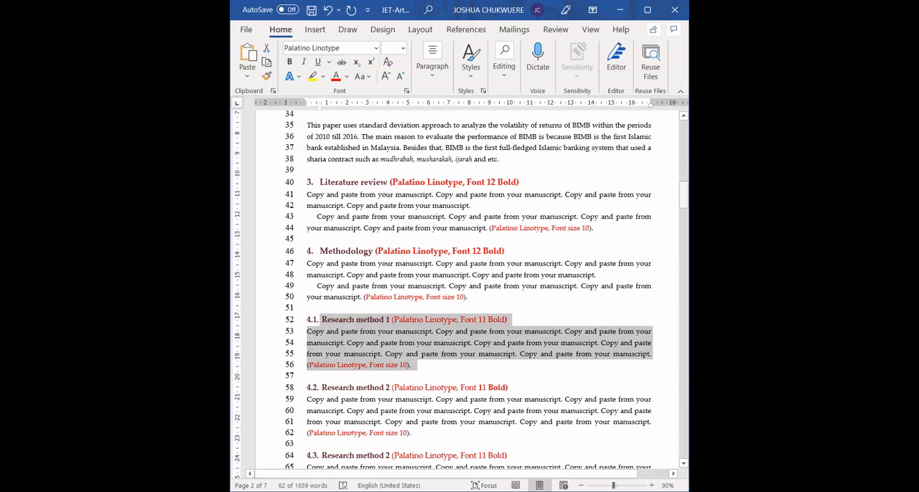
{"action": "scroll", "coordinate": [501, 288], "scroll_direction": "up", "scroll_amount": 5}
{"action": "left_click", "coordinate": [501, 367]}
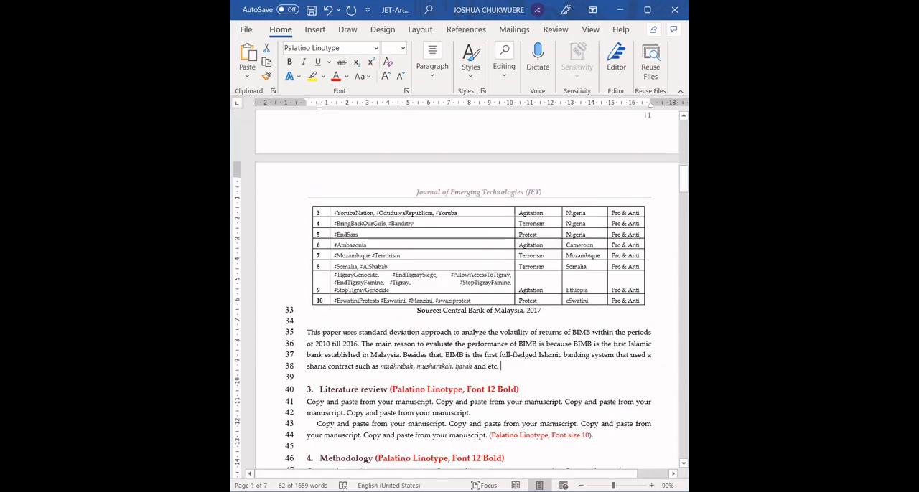
Step: Paste the copied "Research method 1" subsection below the paragraph on BIMB's volatility, leaving a blank line above its heading
{"action": "key", "text": "Return"}
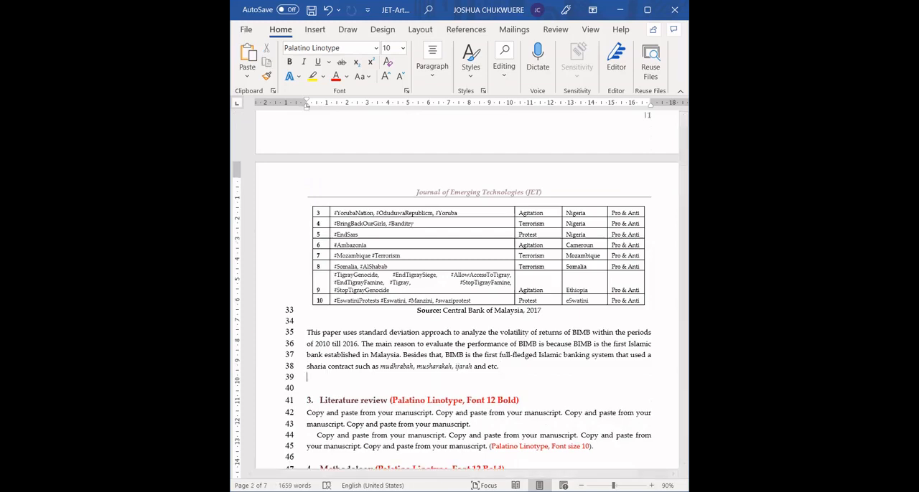
{"action": "type", "text": "2.1. Research method 1 (Palatino Linotype, Font 11 Bold) Copy and paste from your manuscript. Copy and paste from your manuscript. Copy and paste from your manuscript. Copy and paste from your manuscript. Copy and paste from your manuscript. Copy and paste from your manuscript. Copy and paste from your manuscript. Copy and paste from your manuscript. (Palatino Linotype, Font size 10)."}
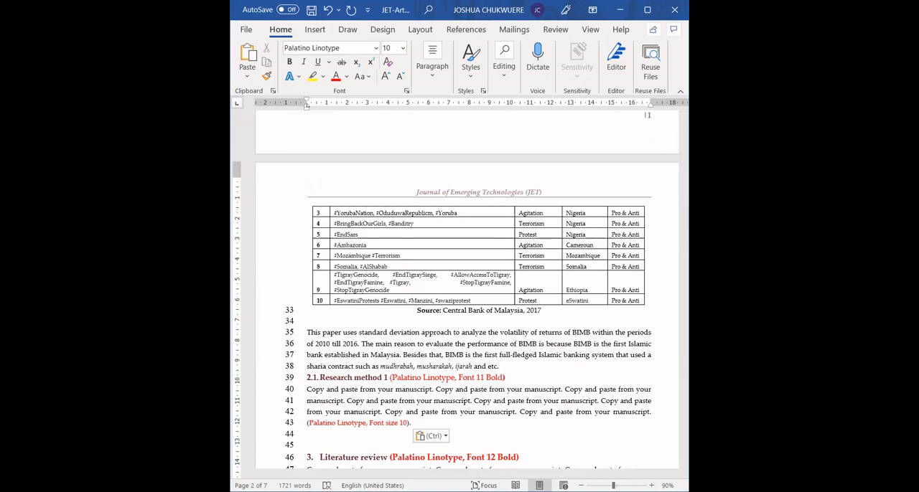
{"action": "left_click", "coordinate": [501, 366]}
{"action": "key", "text": "Return"}
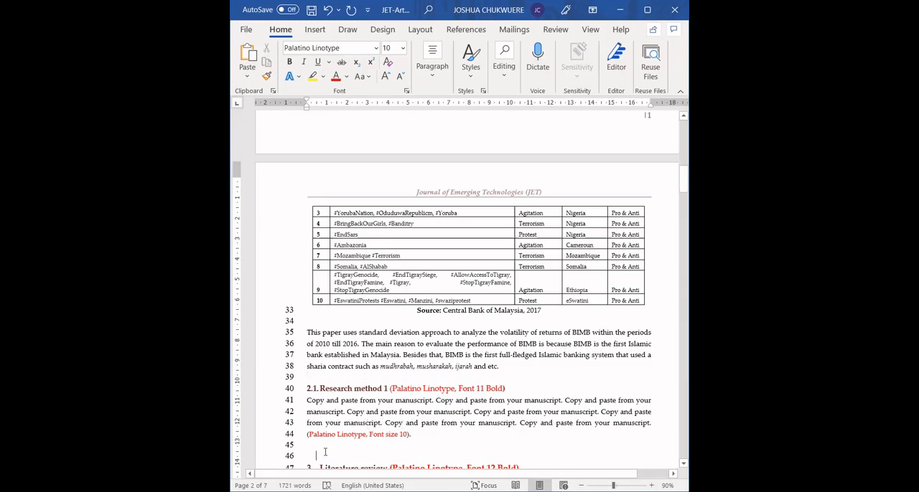
Step: Remove the indent from the blank line above "Literature review" and paste a second copy of the "Research method 1" subsection there
{"action": "key", "text": "BackSpace"}
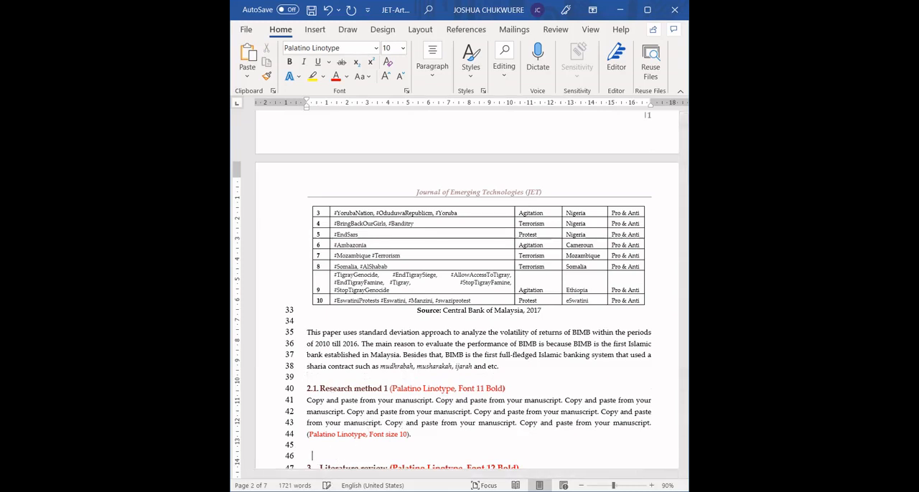
{"action": "key", "text": "BackSpace"}
{"action": "type", "text": "2.2. Research method 1 (Palatino Linotype, Font 11 Bold) Copy and paste from your manuscript. Copy and paste from your manuscript. Copy and paste from your manuscript. Copy and paste from your manuscript. Copy and paste from your manuscript. Copy and paste from your manuscript. Copy and paste from your manuscript. Copy and paste from your manuscript. (Palatino Linotype, Font size 10)."}
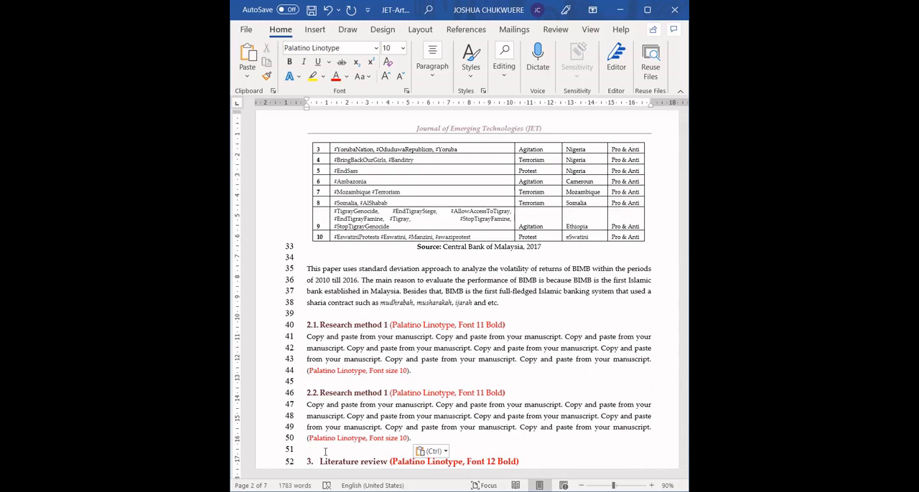
Step: Check the font formatting of the first pasted "Research method 1" heading, and look over the template's "Result and discussion 4" section
{"action": "left_click", "coordinate": [365, 325]}
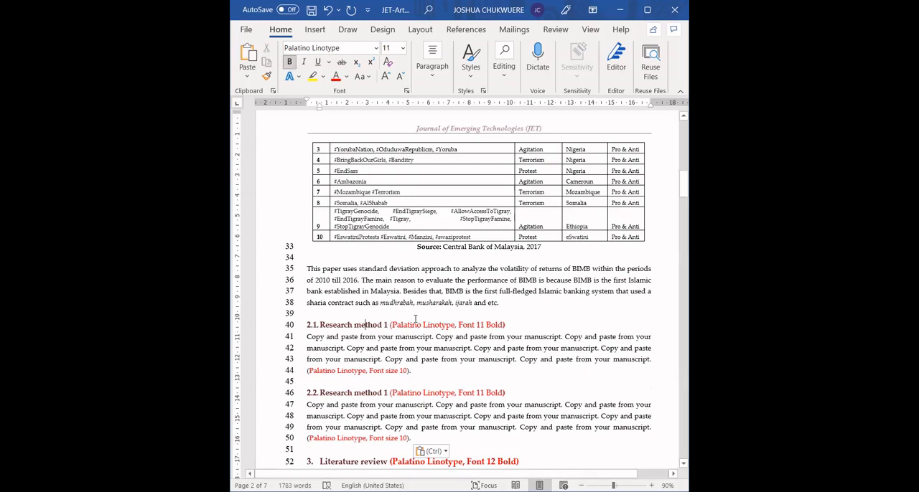
{"action": "double_click", "coordinate": [481, 325]}
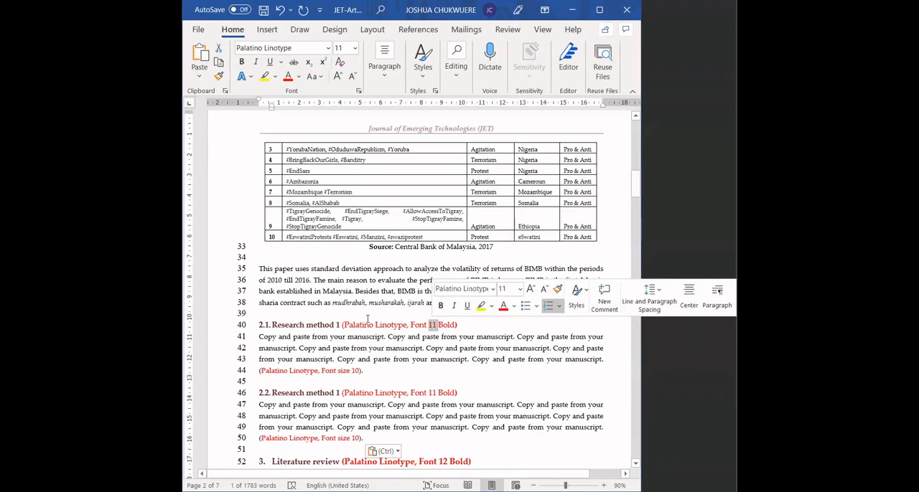
{"action": "left_click", "coordinate": [367, 319]}
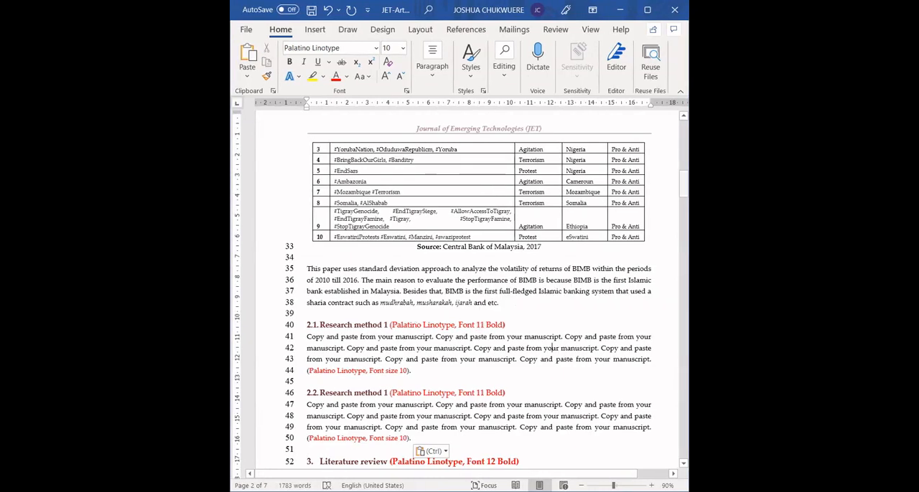
{"action": "left_click_drag", "start_coordinate": [683, 189], "coordinate": [683, 384]}
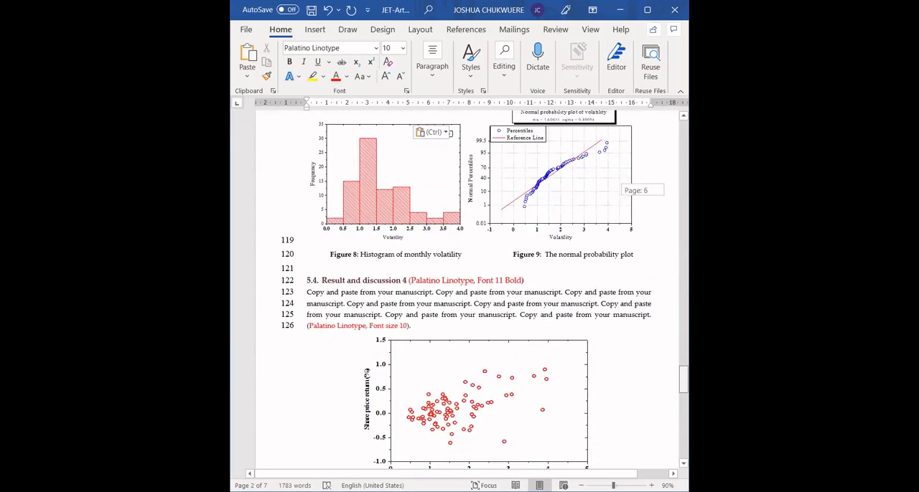